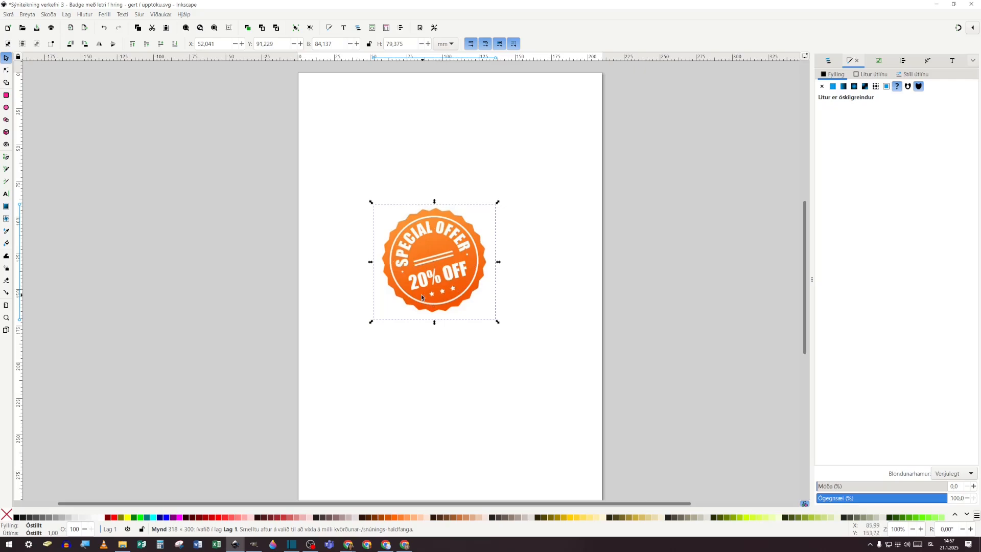
Step: Move the reference badge image to the page's upper-left corner and draw a 24-cornered star about 128 mm wide
drag(426, 266, 291, 125)
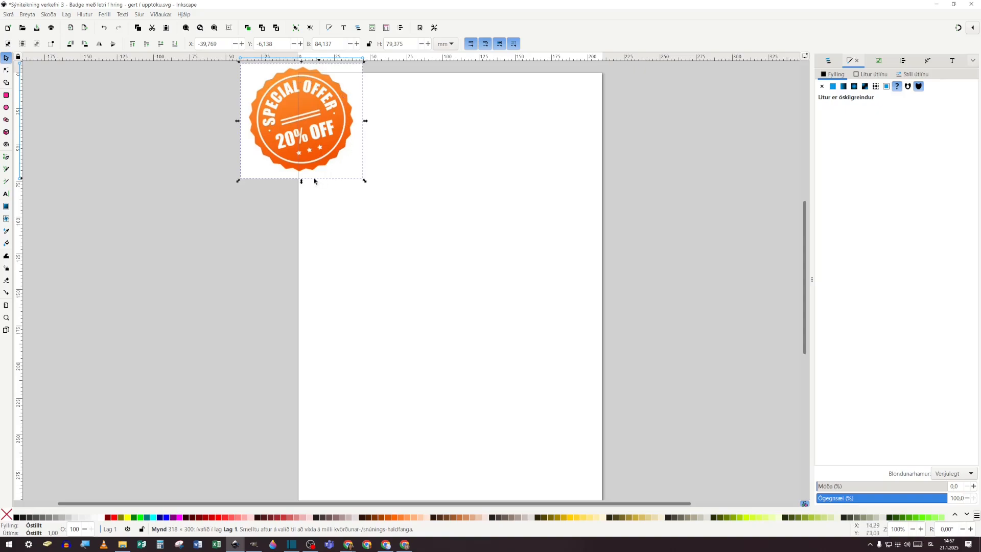
click(6, 120)
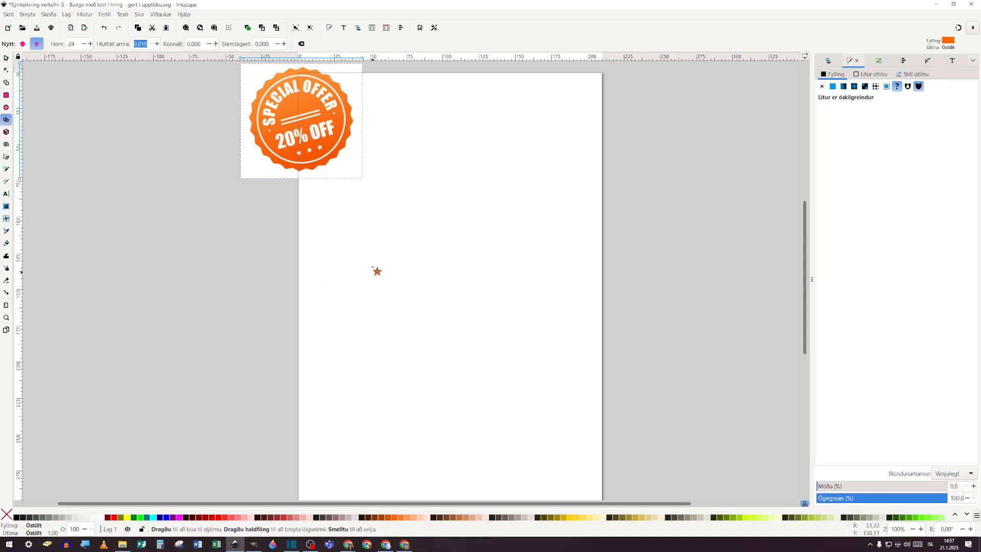
drag(369, 212, 444, 276)
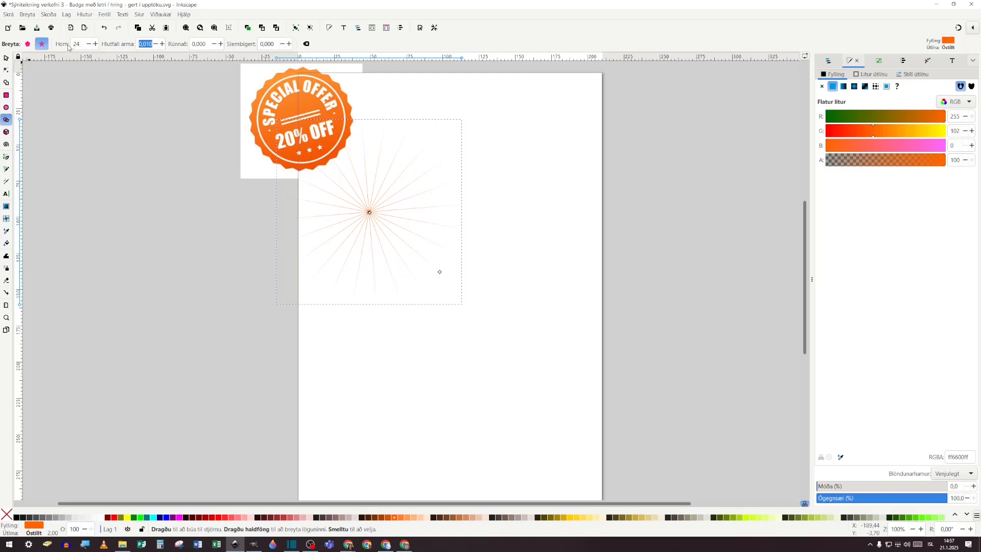
Step: Set the star's spoke ratio to 0.95 so its edge becomes a shallow zigzag
click(146, 45)
text(95)
key(Return)
Step: Resize the star to 200 × 200 mm and place it roughly in the middle of the page
click(7, 58)
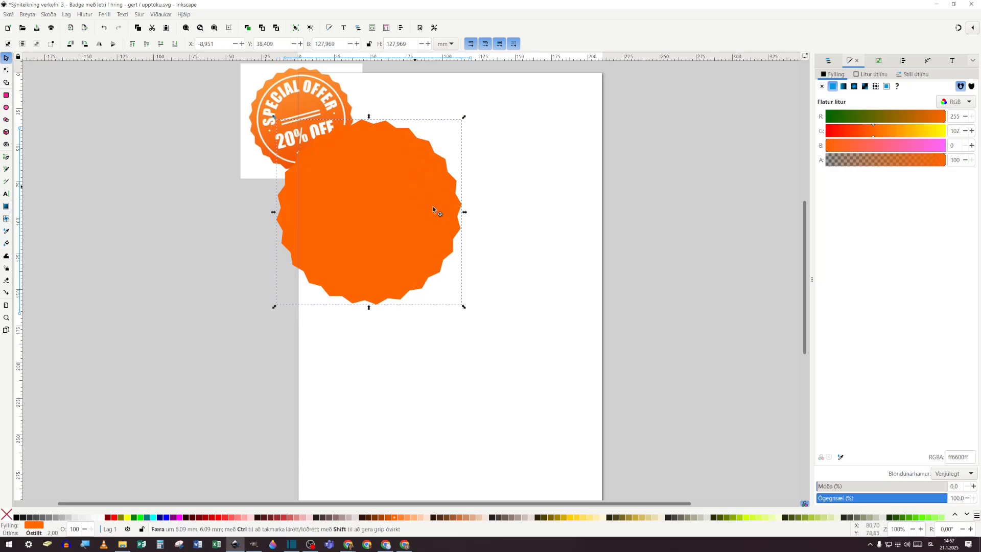
drag(409, 183, 490, 253)
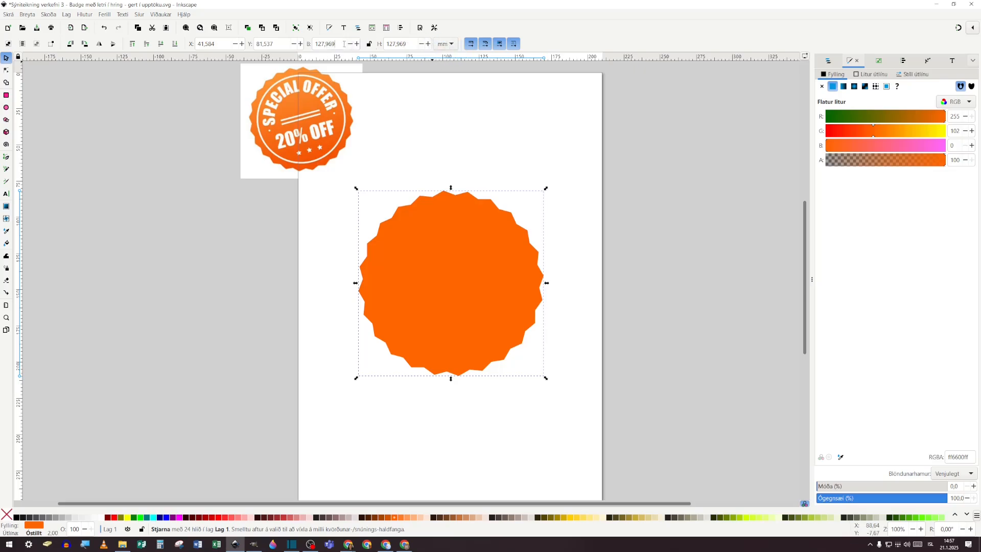
triple_click(327, 43)
text(200)
key(Tab)
text(200)
key(Return)
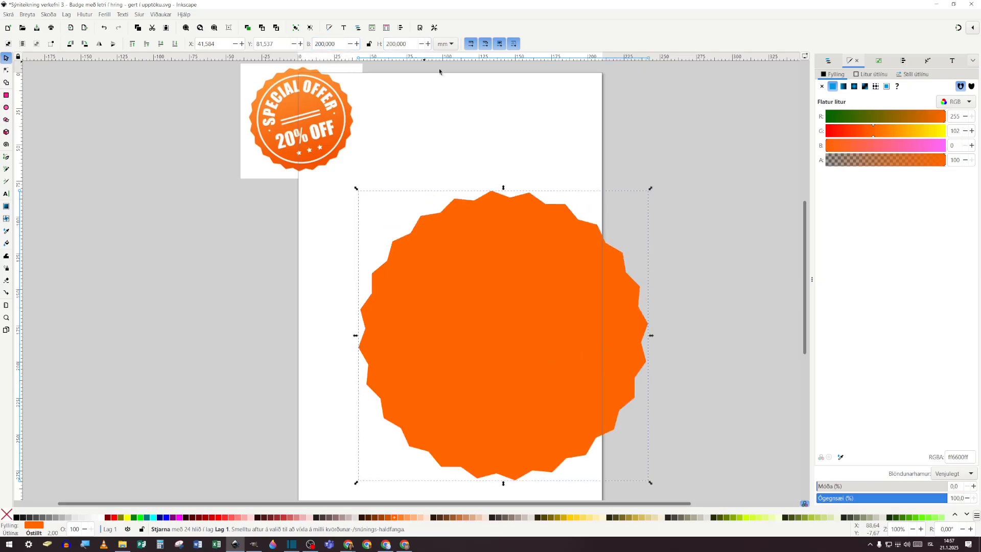
drag(436, 322, 426, 280)
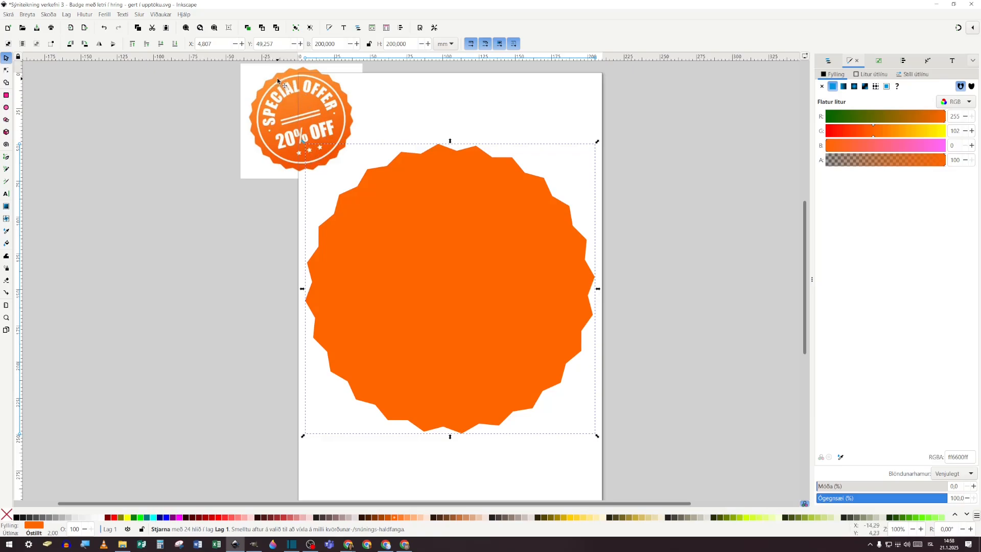
Step: Change the star's flat fill to a linear gradient
click(670, 196)
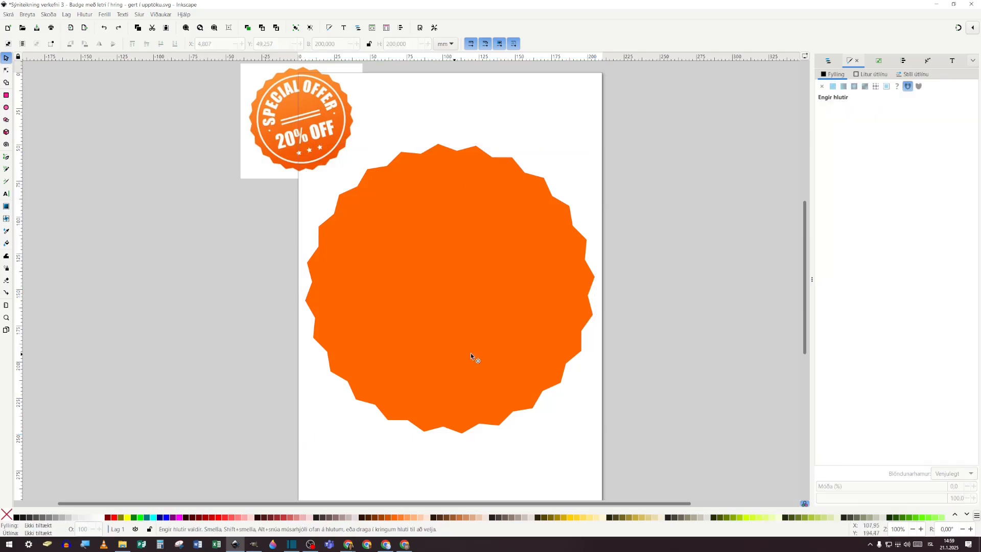
click(419, 224)
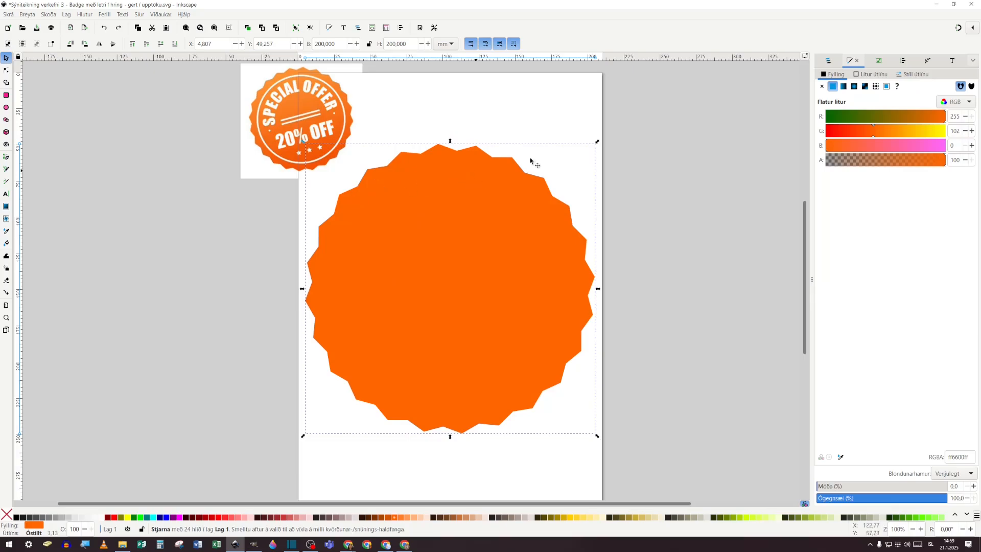
click(843, 87)
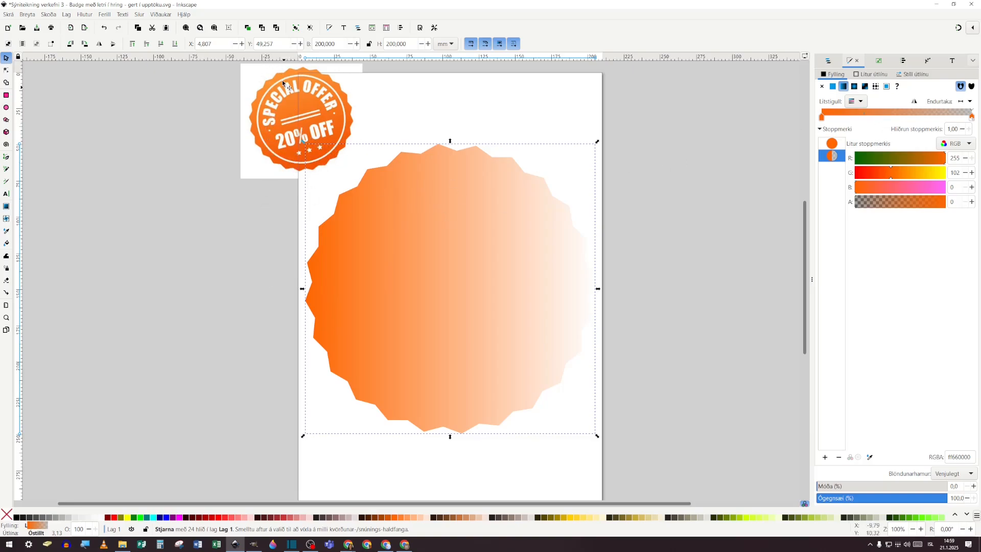
Step: Recolour the gradient from red (ff1700) at the start to fully opaque pink (ff66c5) at the end
click(821, 118)
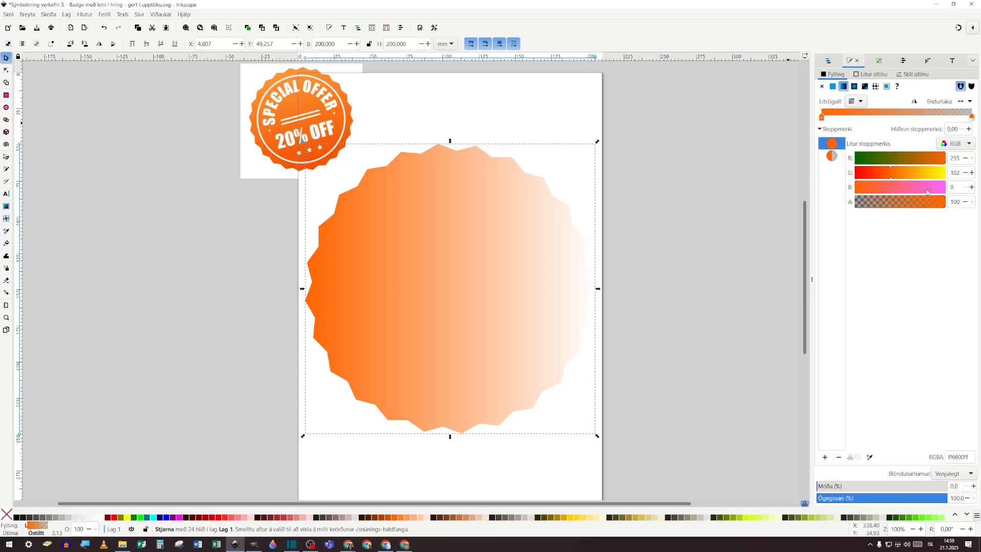
click(863, 176)
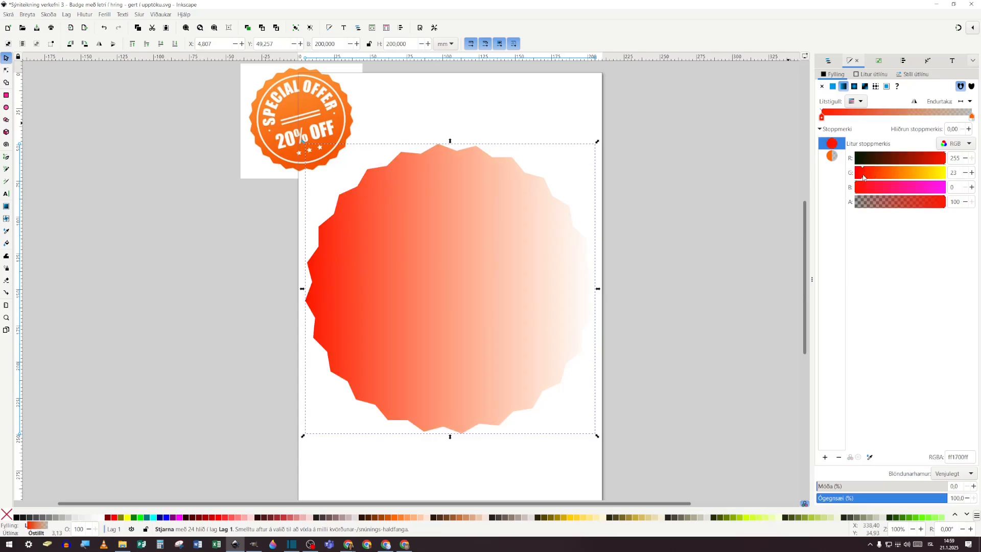
click(972, 116)
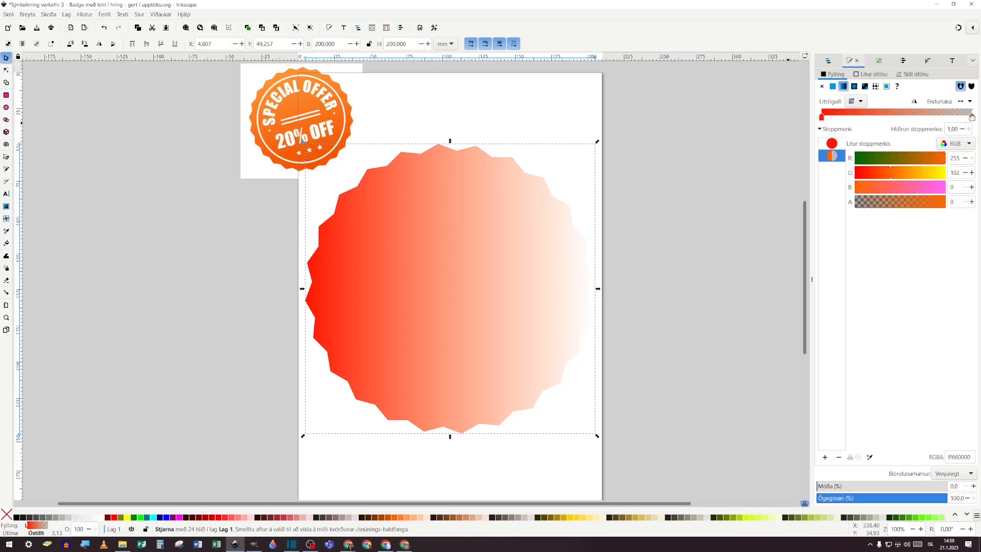
click(921, 190)
mouse_move(922, 191)
mouse_down()
mouse_move(887, 191)
mouse_move(926, 190)
mouse_up()
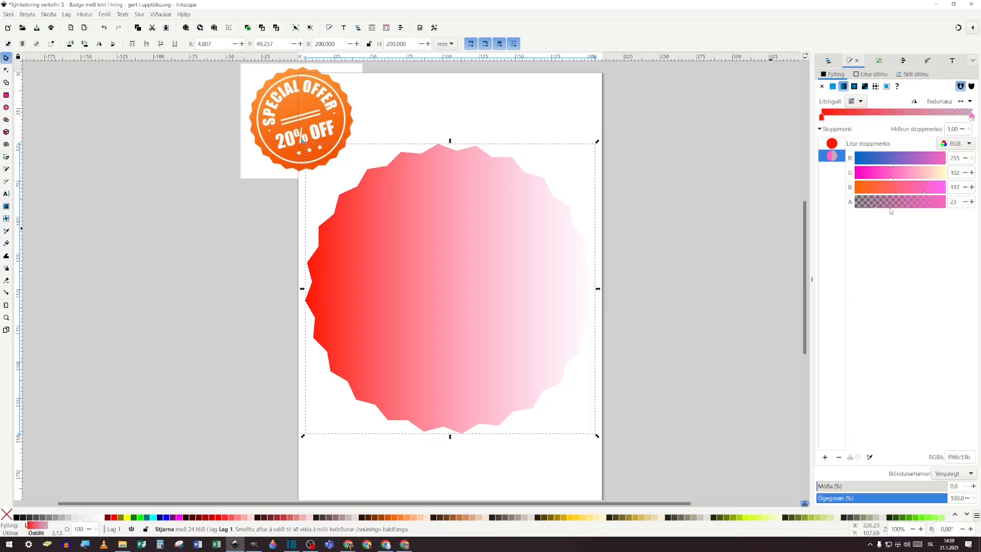
drag(892, 210, 959, 212)
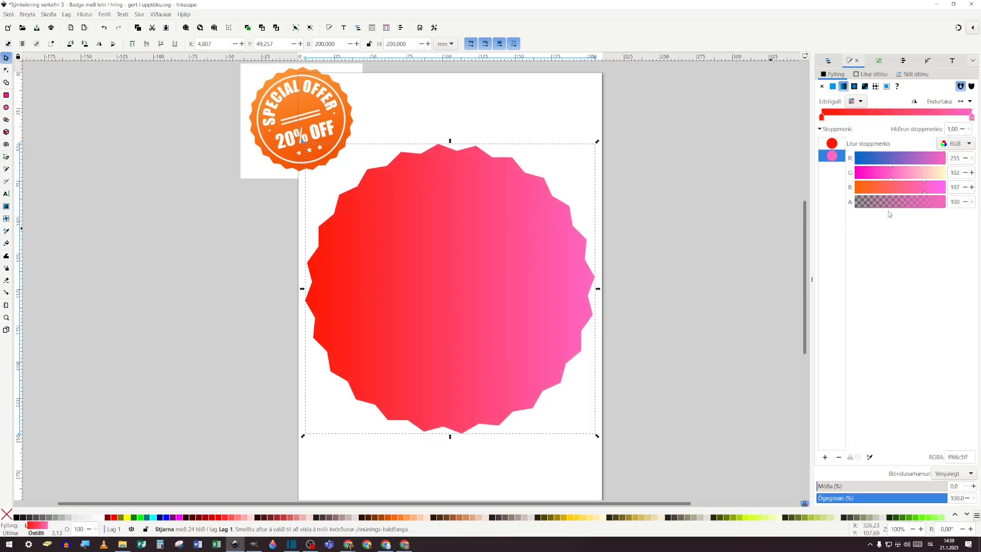
click(947, 209)
Step: Sample both gradient colours from the reference badge: dark orange f25104 for the start stop and light orange fc9634 for the end stop
click(820, 117)
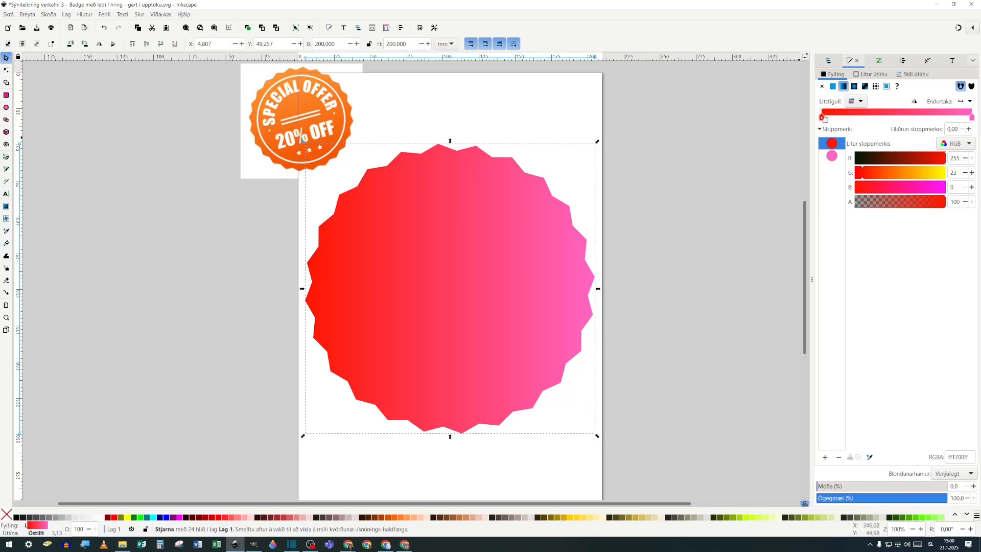
click(870, 456)
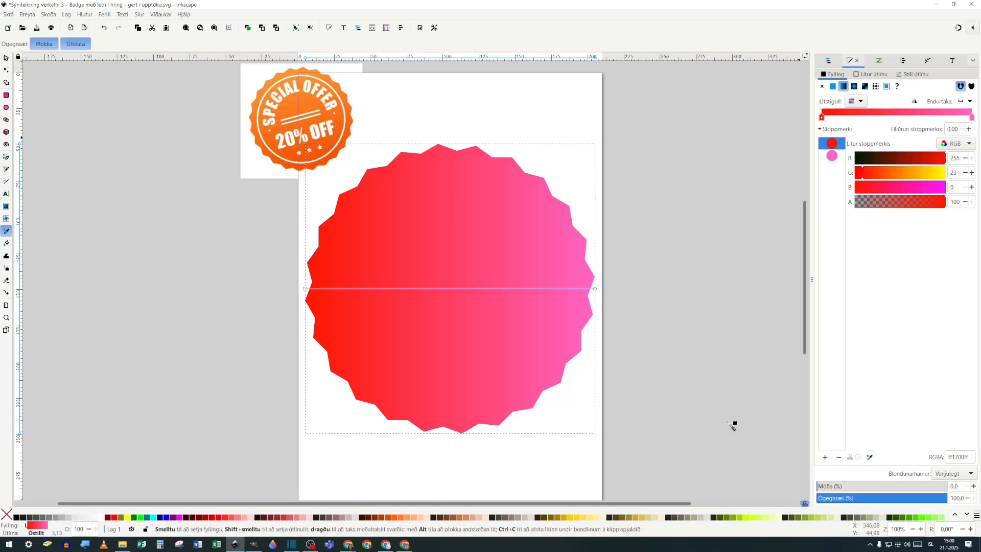
click(329, 163)
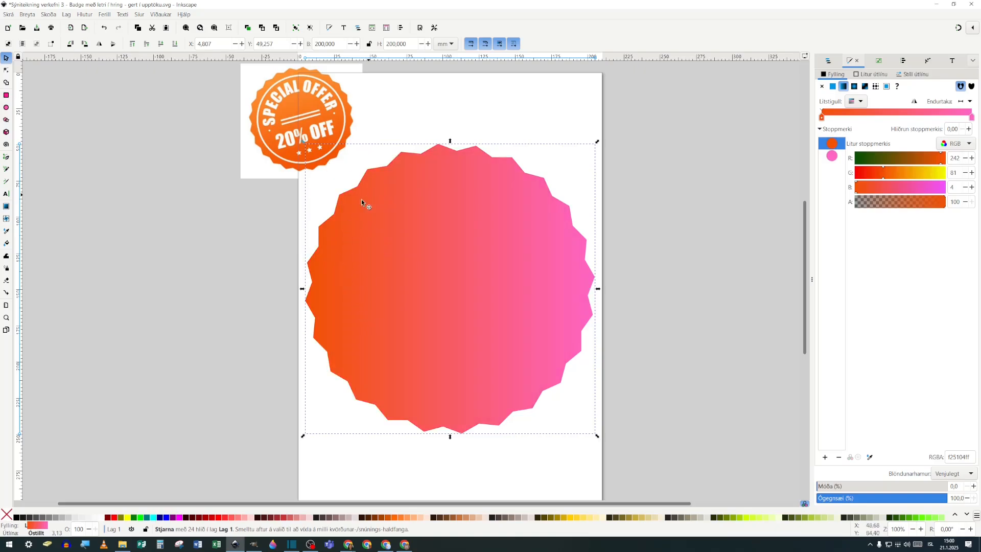
click(972, 117)
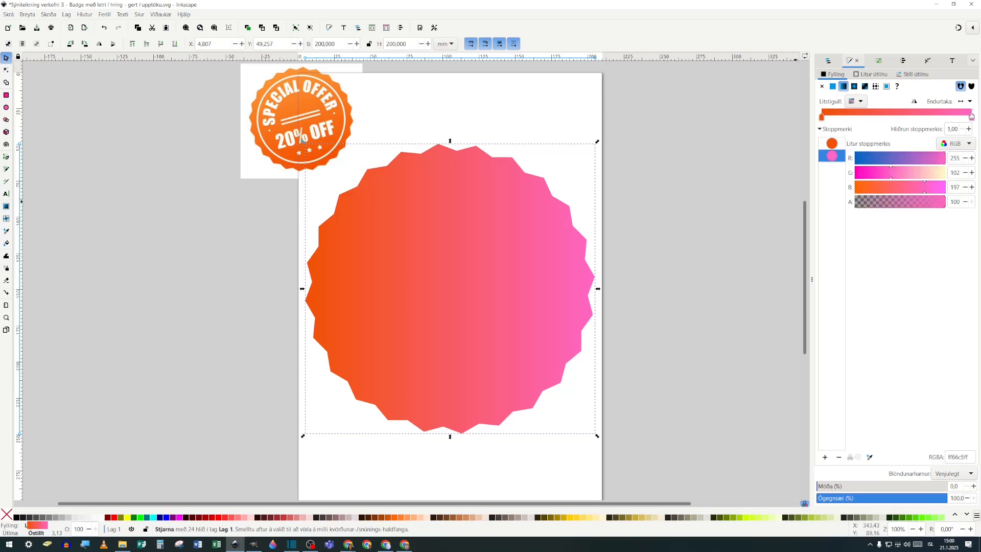
click(870, 457)
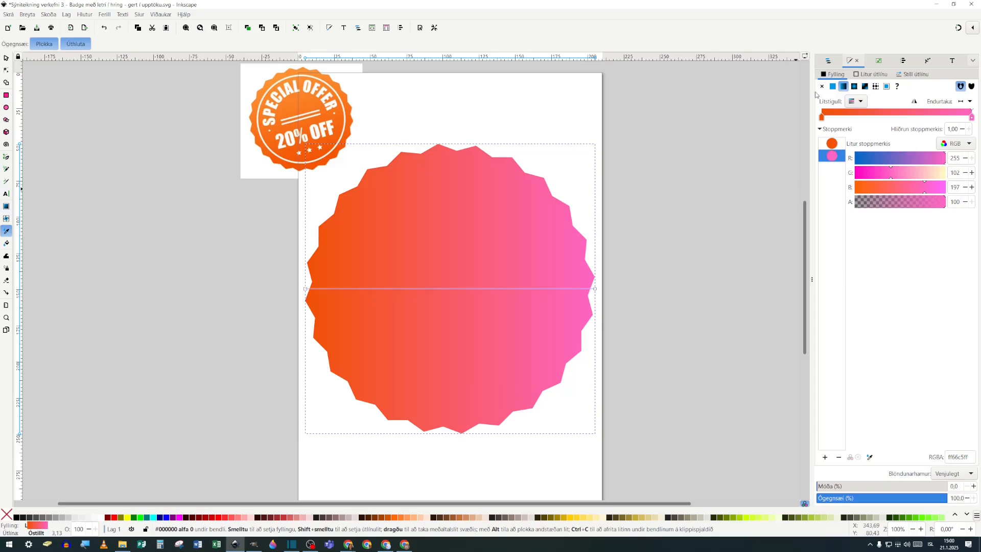
click(279, 78)
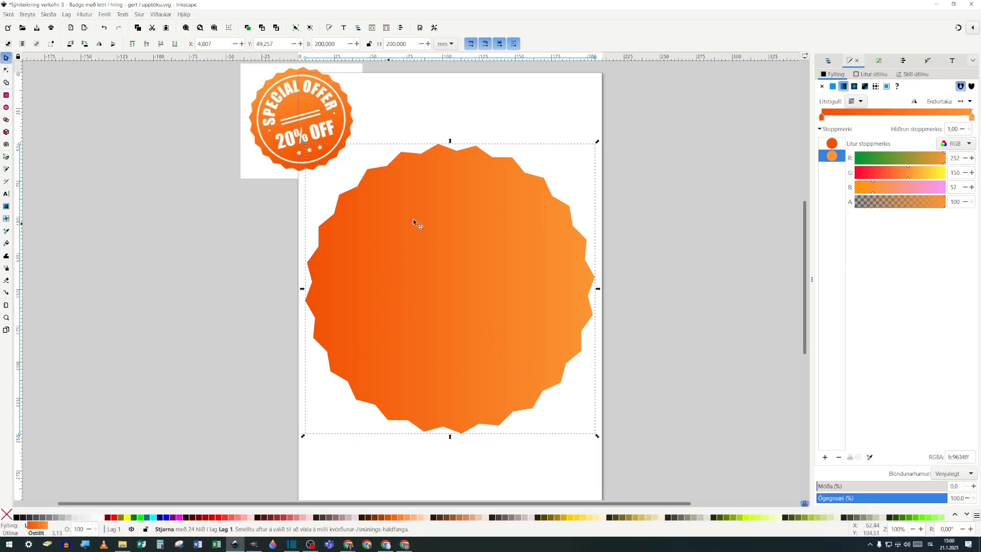
Step: Redirect the star's gradient to run diagonally, with dark orange at the lower-right edge and light orange at the upper-left edge
click(6, 206)
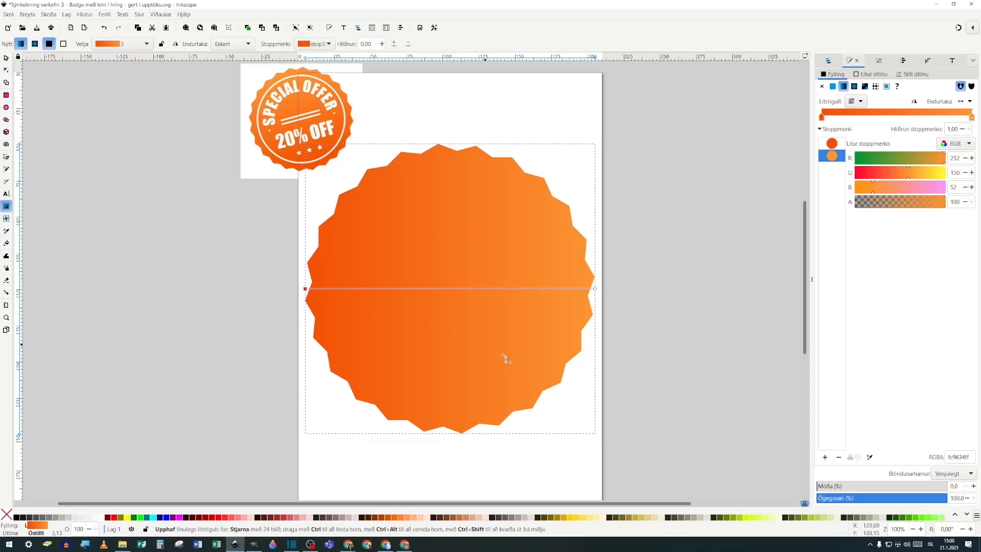
drag(503, 355, 545, 389)
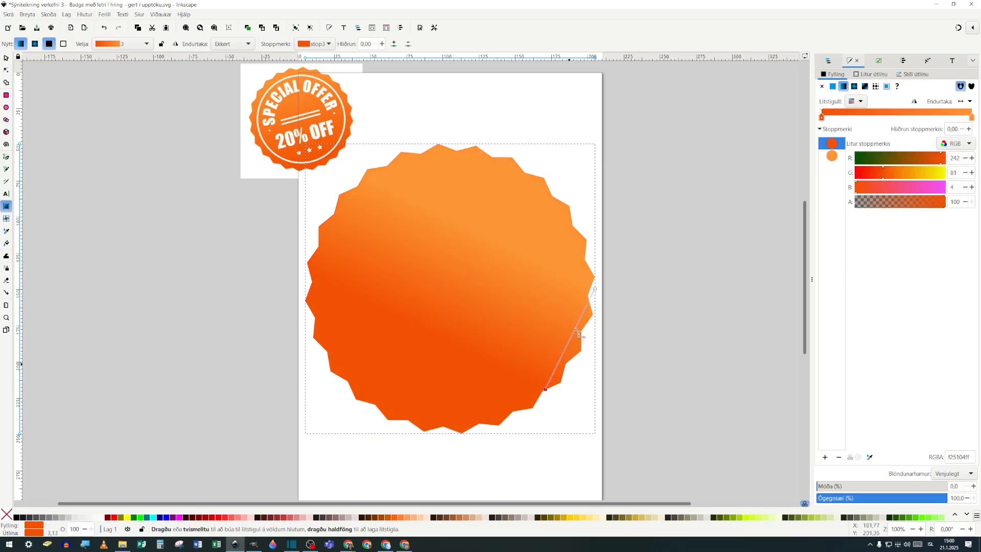
drag(481, 212, 385, 165)
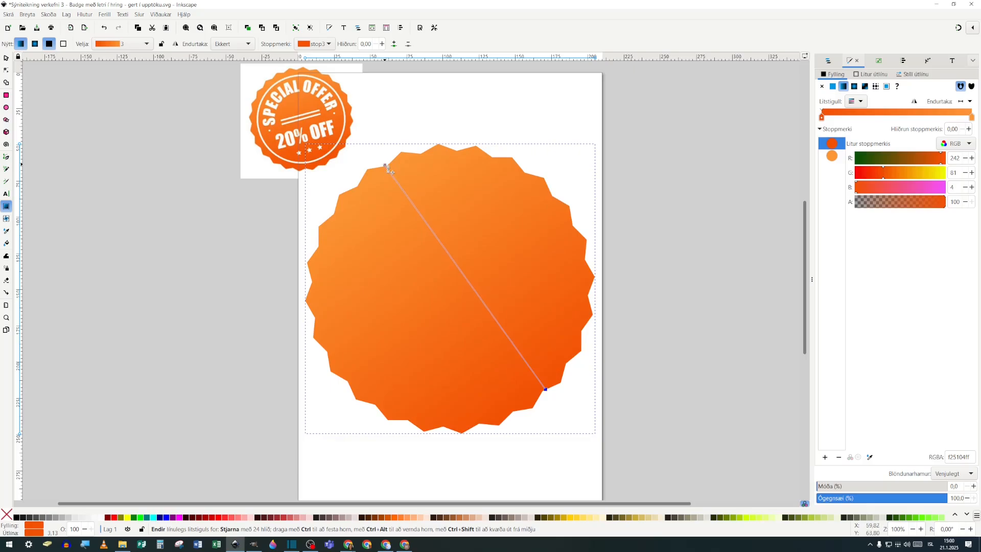
drag(545, 389, 519, 411)
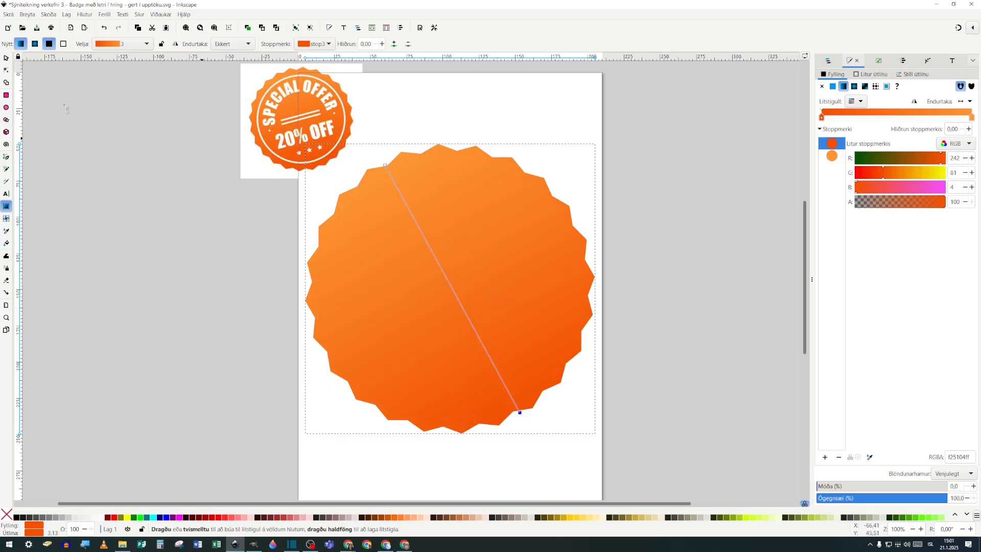
Step: Draw a circle about 141 mm in diameter and place it over the middle of the star
click(6, 107)
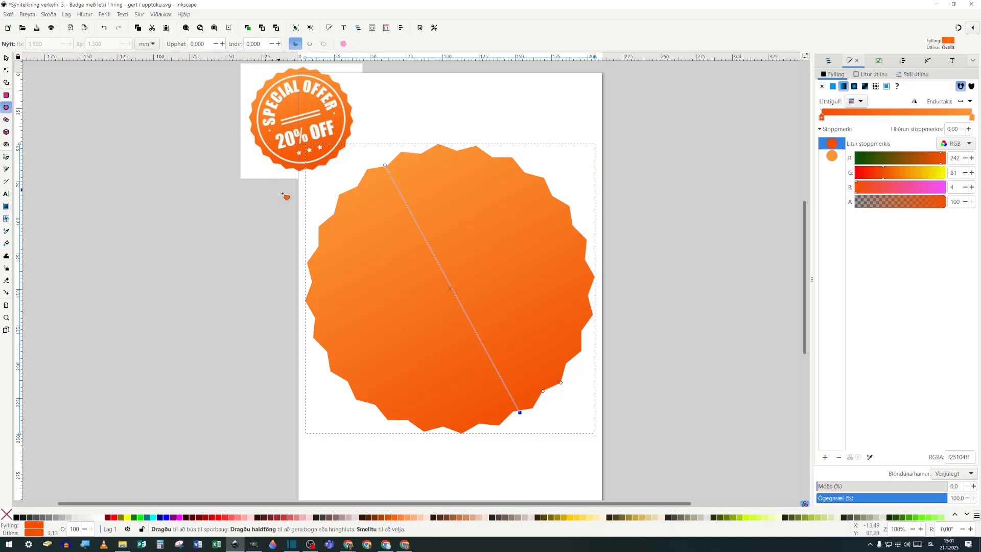
drag(379, 197, 471, 307)
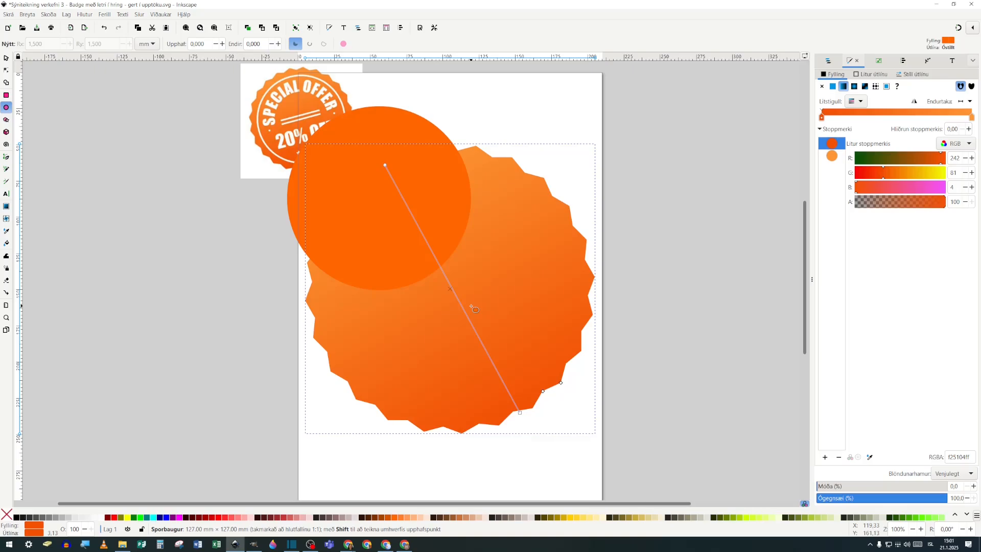
drag(471, 307, 481, 316)
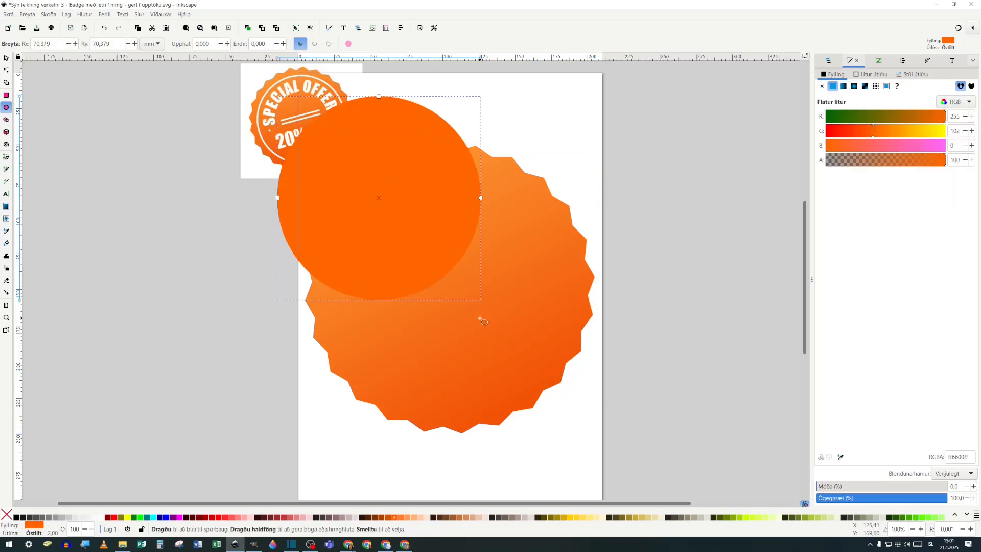
click(6, 57)
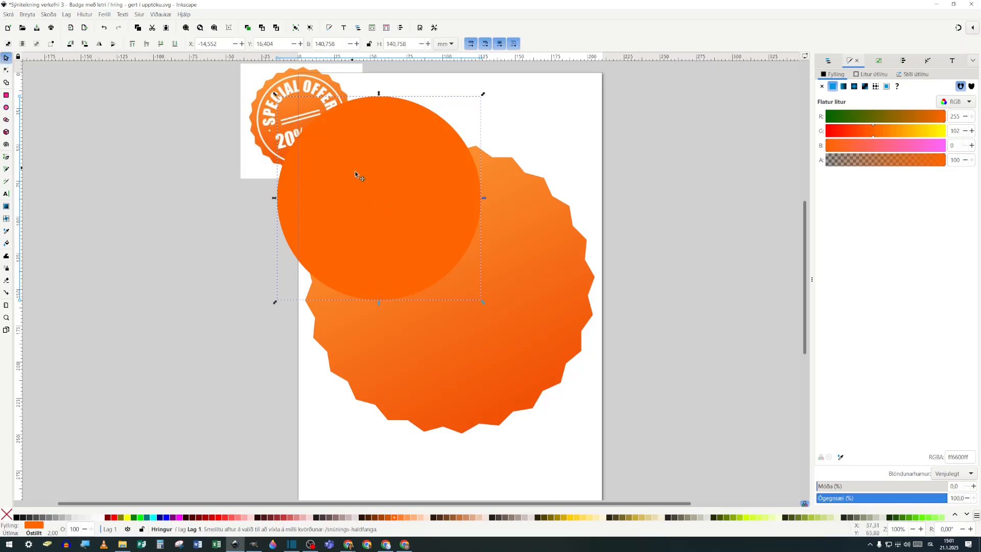
drag(354, 170, 424, 259)
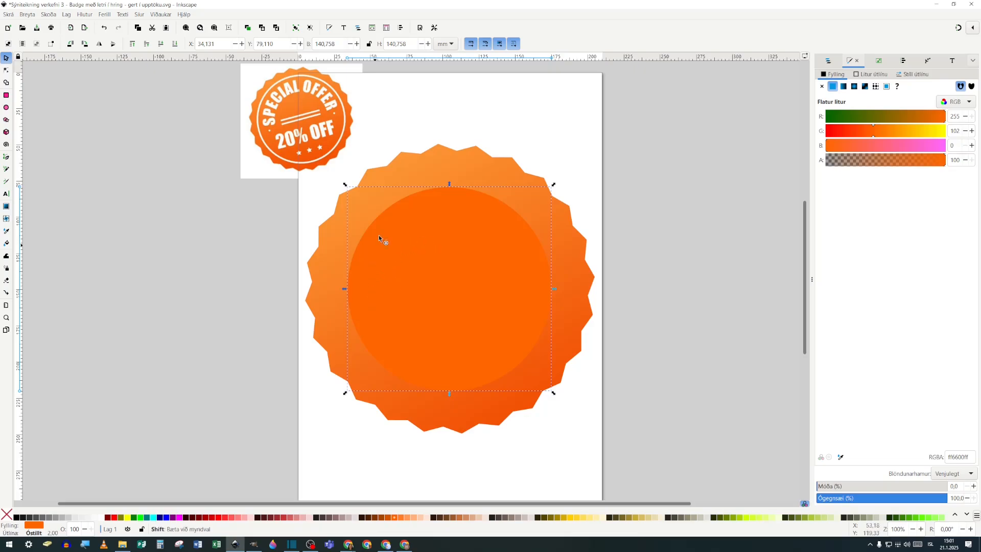
Step: Centre the circle on the star both horizontally and vertically
shift+click(421, 164)
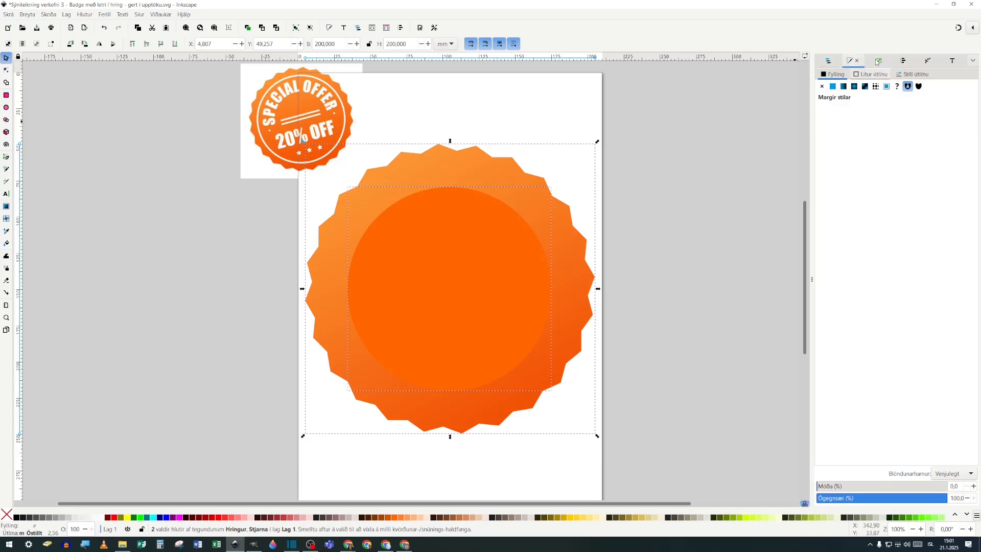
click(903, 61)
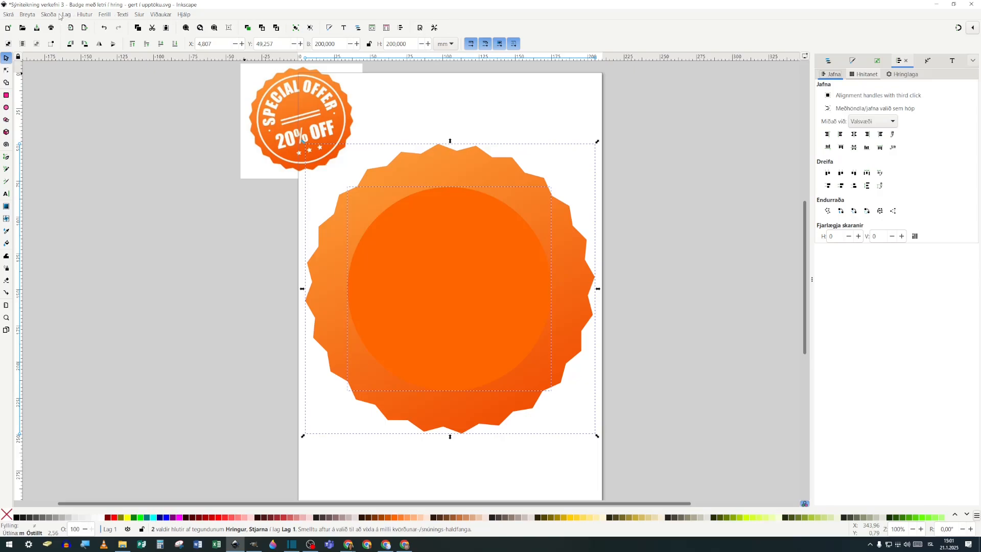
click(81, 15)
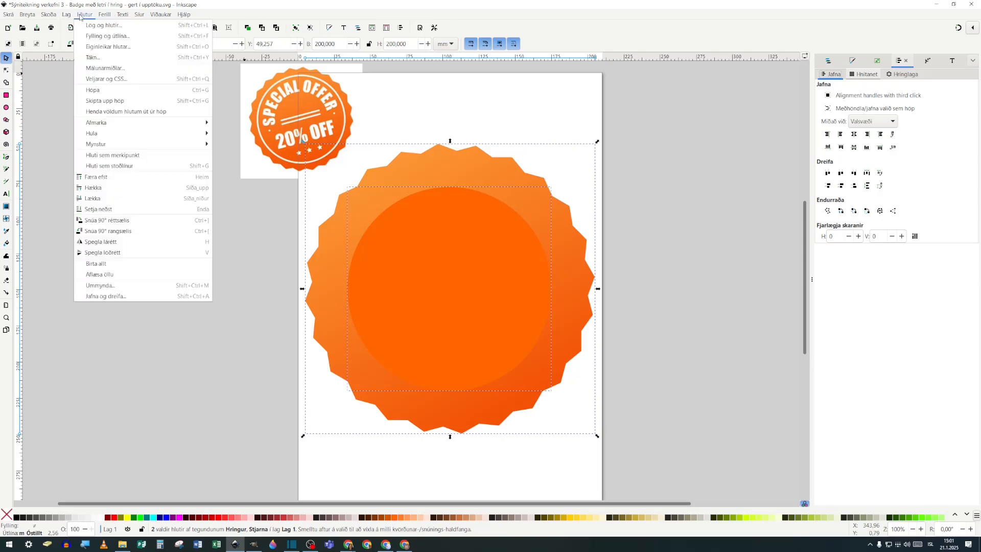
click(96, 297)
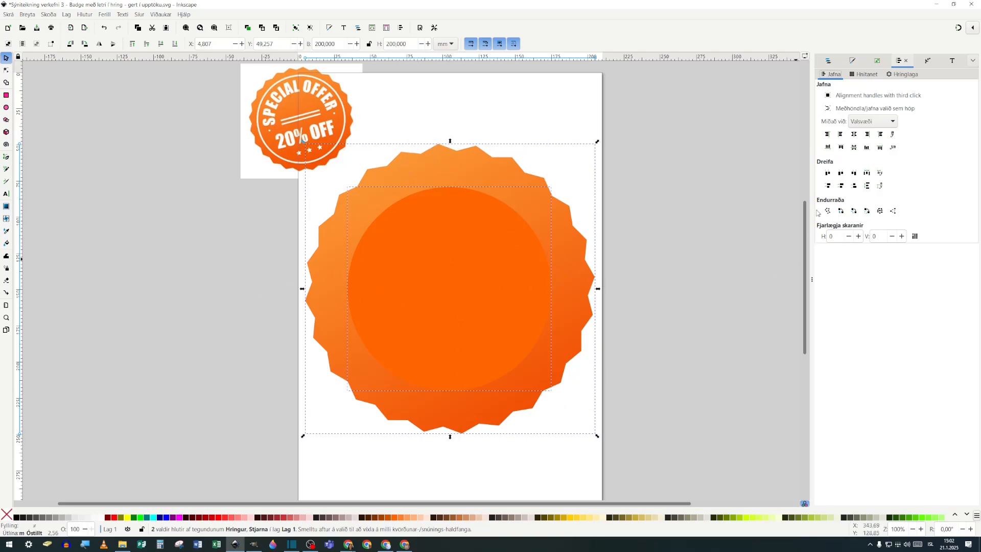
click(854, 135)
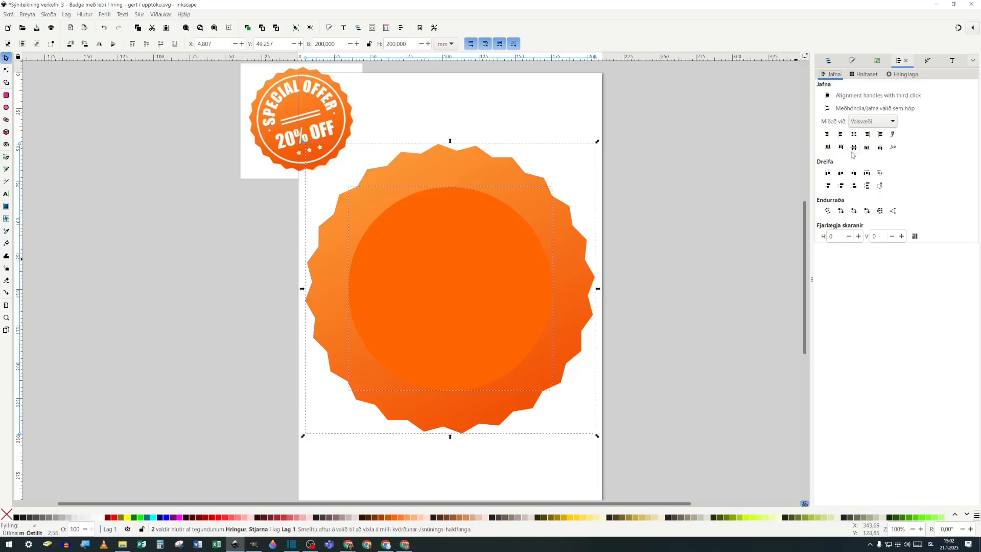
click(852, 150)
click(244, 287)
Step: Enlarge the circle about its centre to about 169 mm in diameter and remove its fill
click(413, 285)
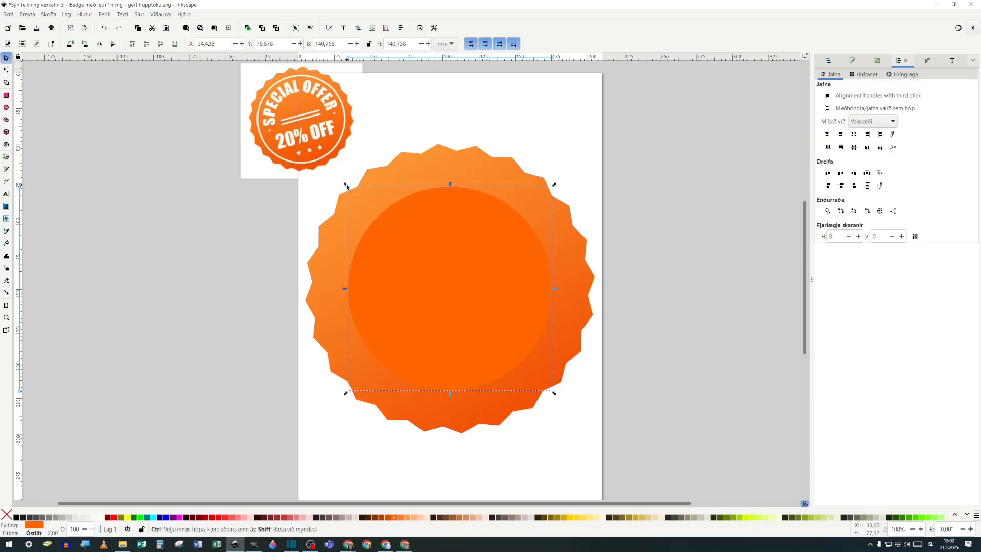
drag(347, 187, 327, 163)
key(ctrl+shift+f)
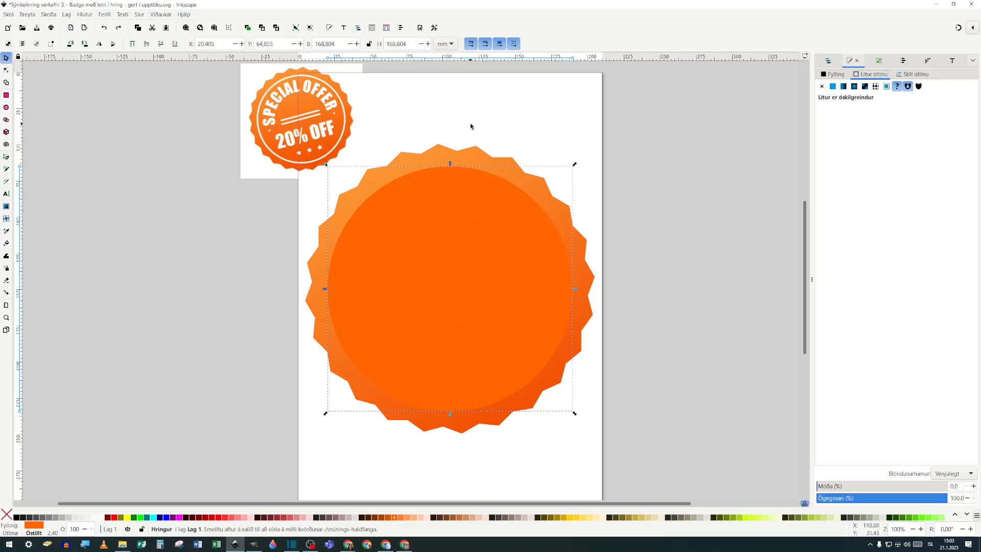
click(834, 74)
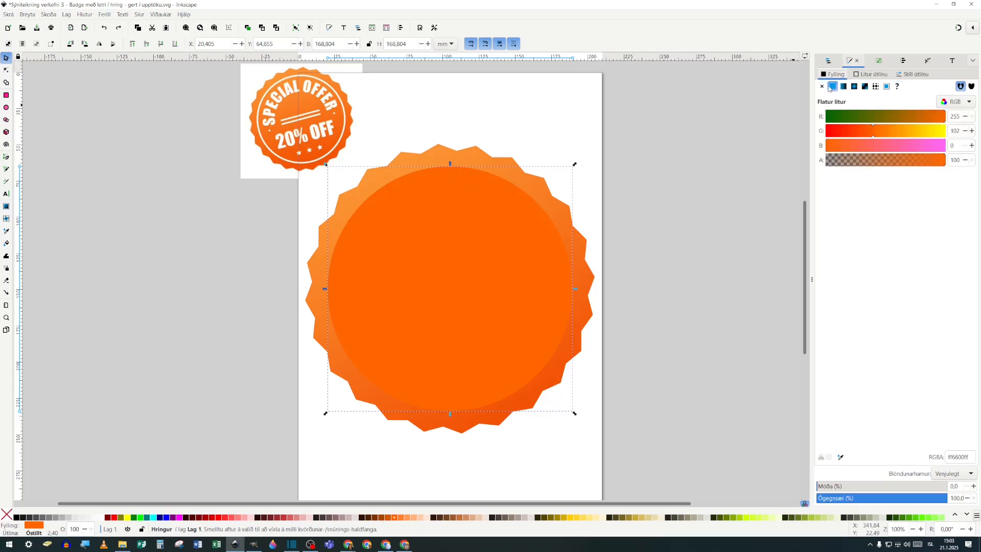
click(822, 86)
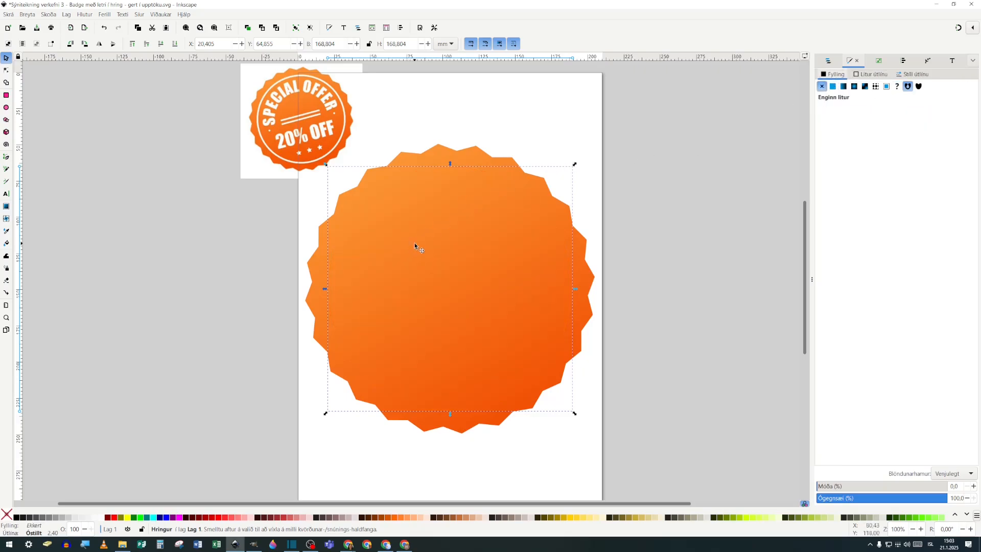
Step: Give the circle a flat white outline with red, green and blue at 255
click(860, 74)
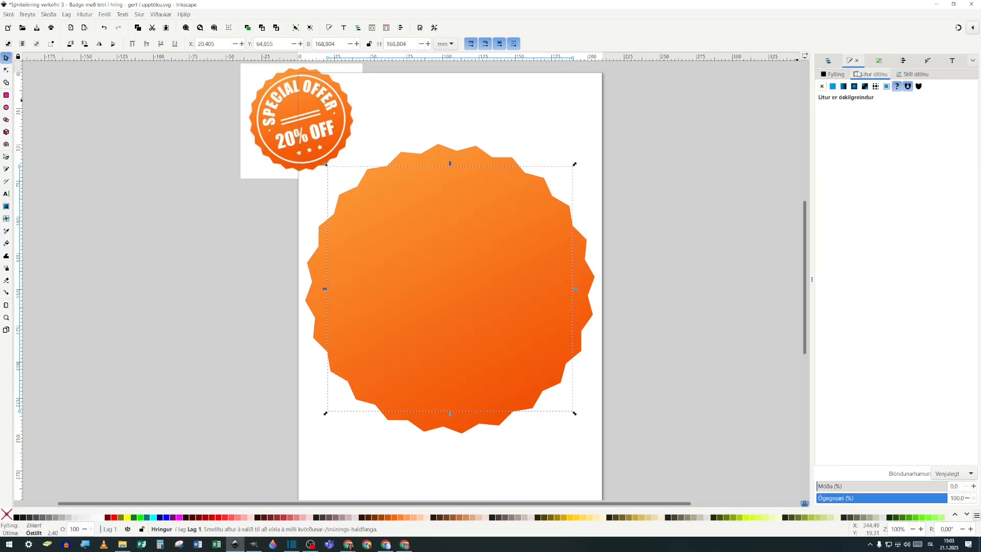
click(832, 87)
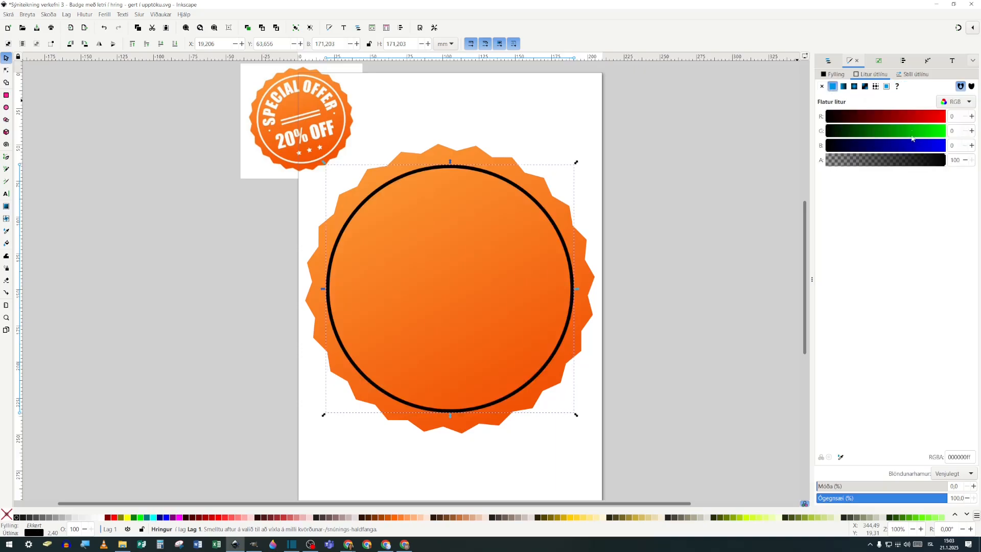
click(917, 116)
click(929, 131)
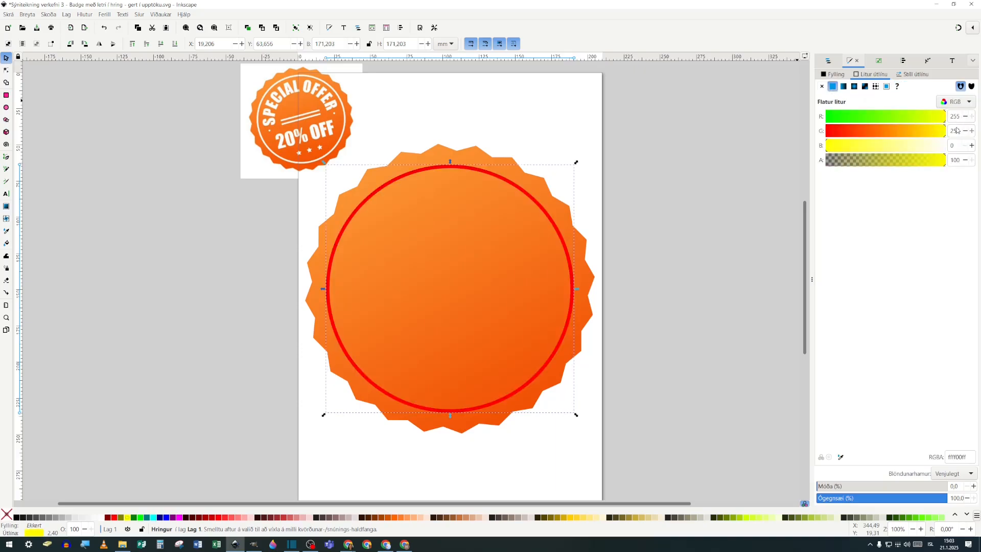
click(929, 152)
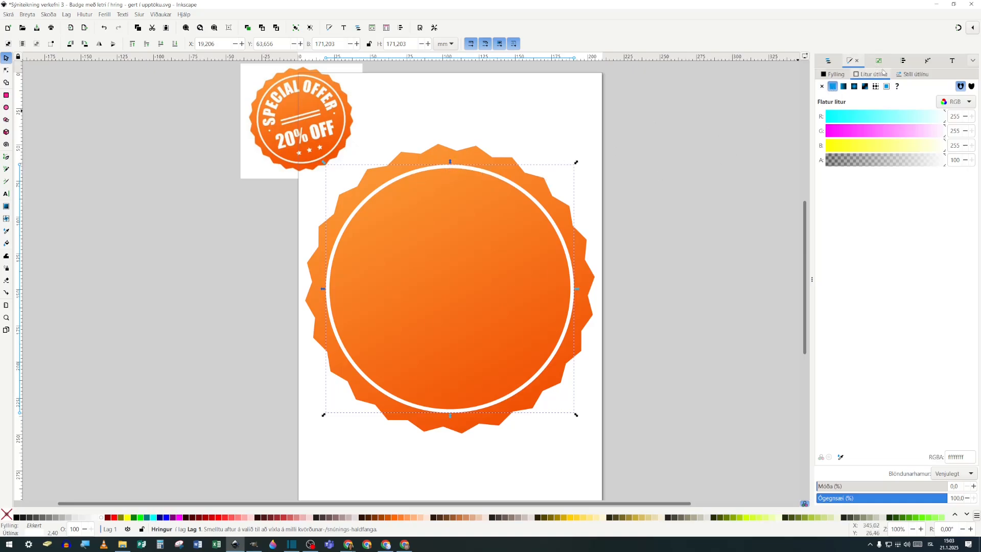
Step: Set the circle's outline width to 2 mm
click(912, 75)
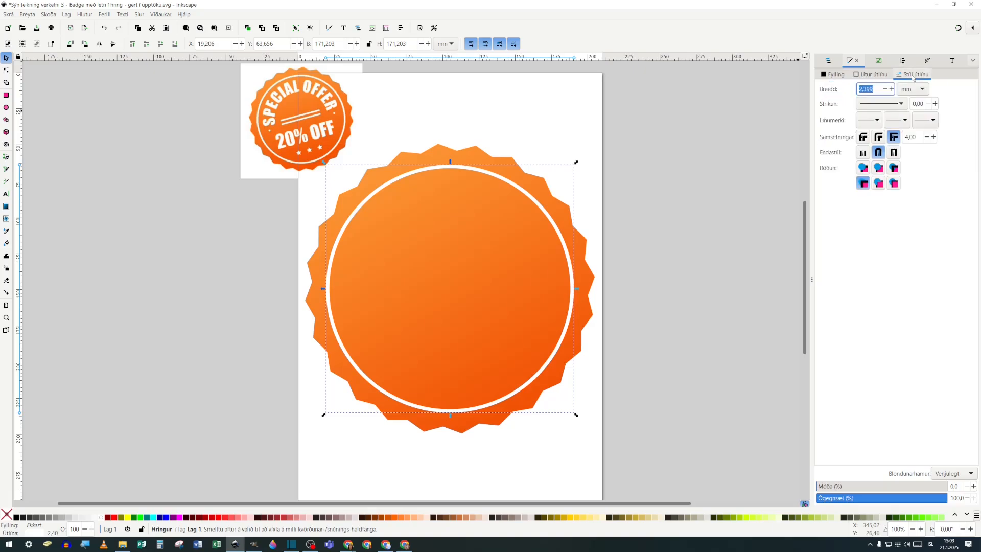
click(885, 91)
click(885, 90)
click(885, 90)
click(886, 90)
click(885, 91)
double_click(866, 92)
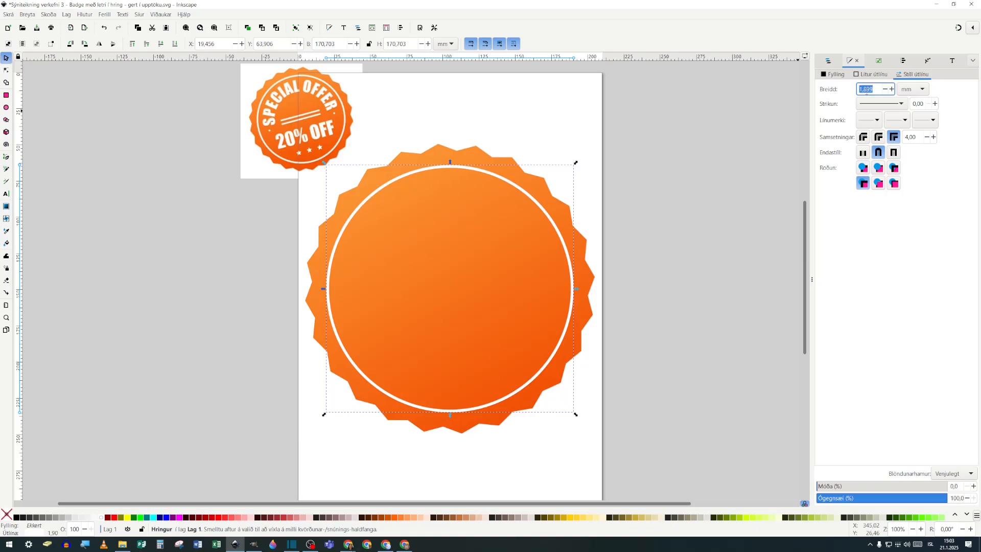
text(2)
Step: Add the text "SPECIAL OFFER" on the blank page area above the star and move it roughly over the star's middle
click(6, 193)
click(406, 110)
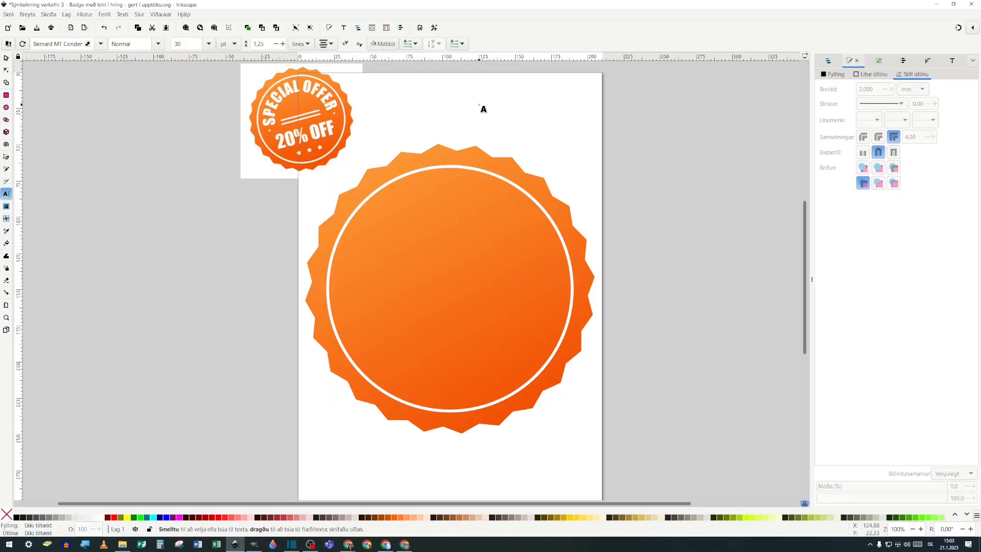
text(SP)
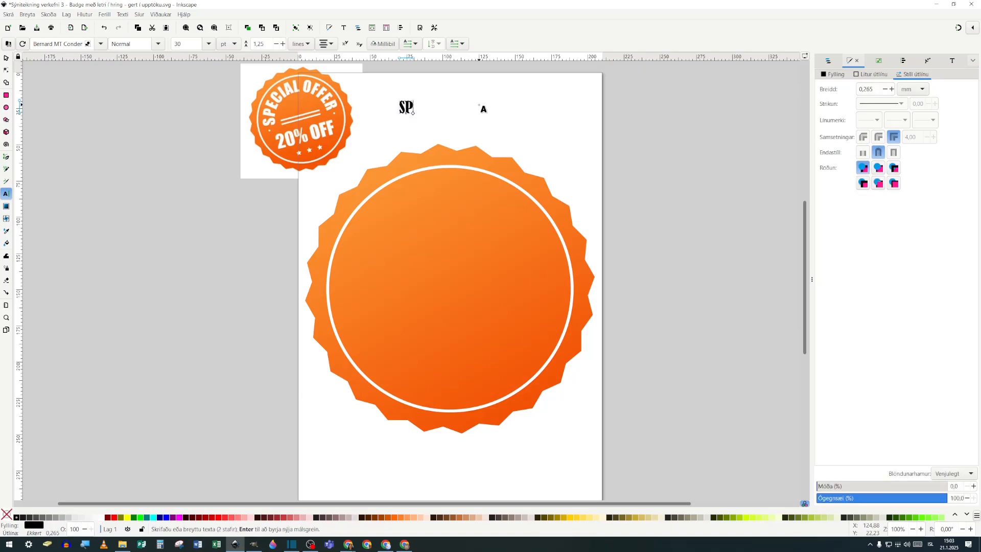
text(ECIAL OFFER)
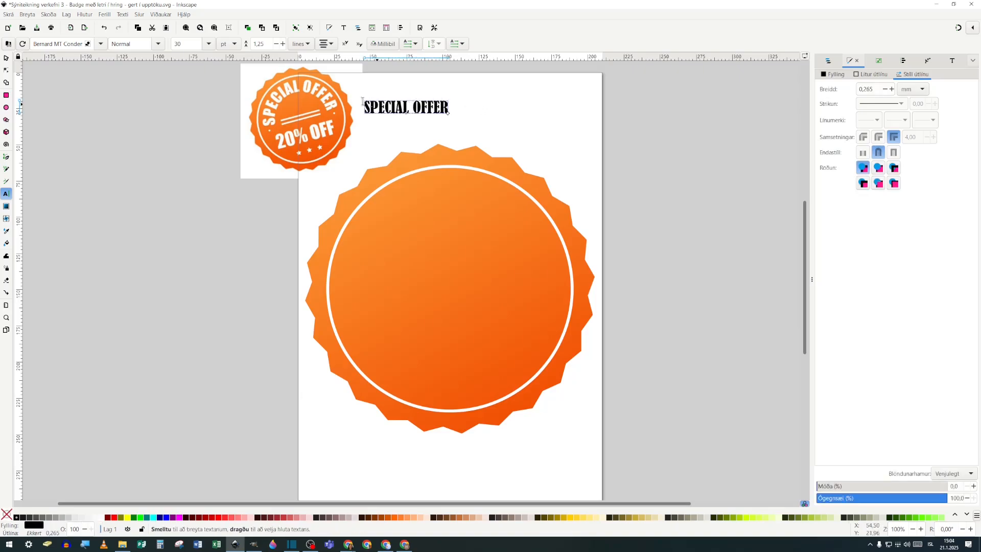
click(7, 59)
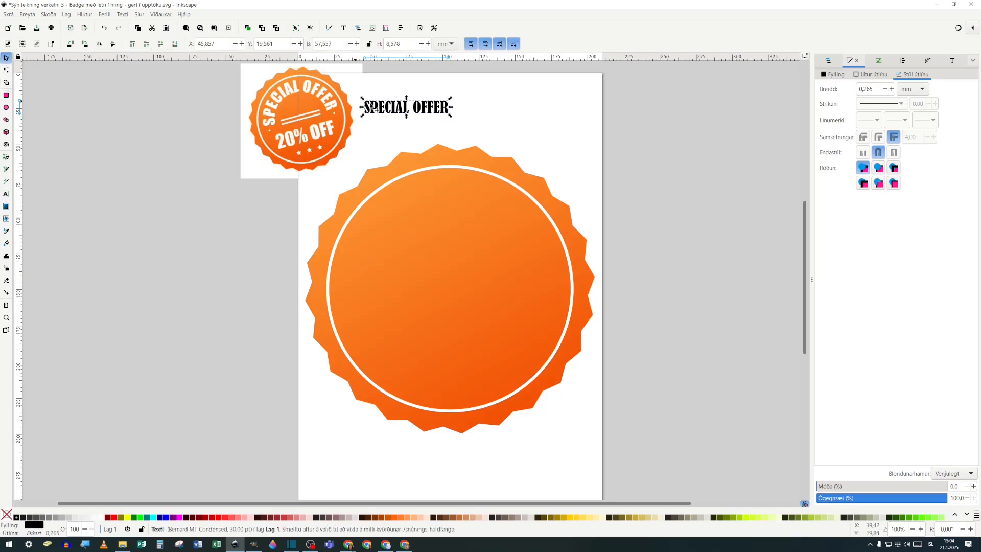
drag(390, 117, 433, 129)
drag(427, 123, 425, 124)
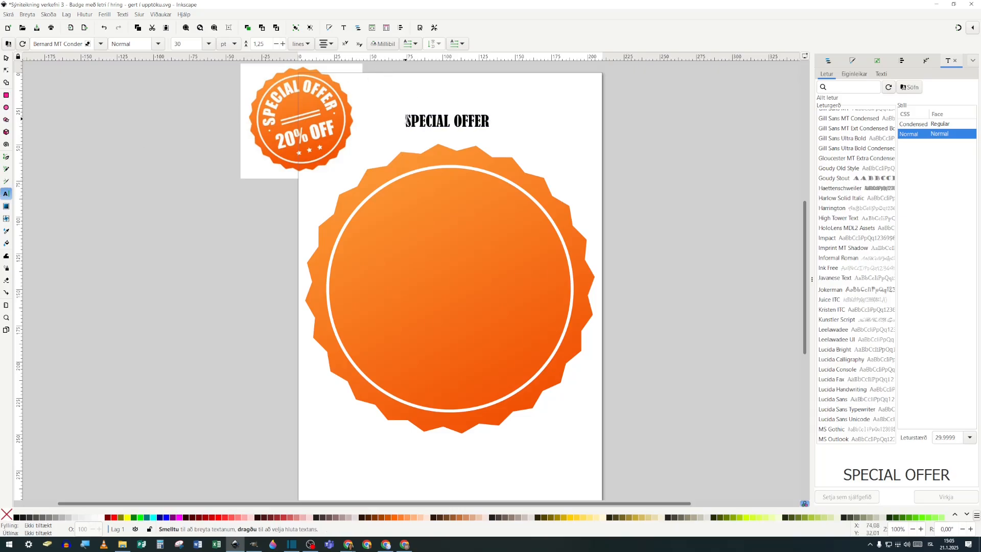
Step: Change the font of the whole "SPECIAL OFFER" text to Impact
drag(407, 120, 505, 119)
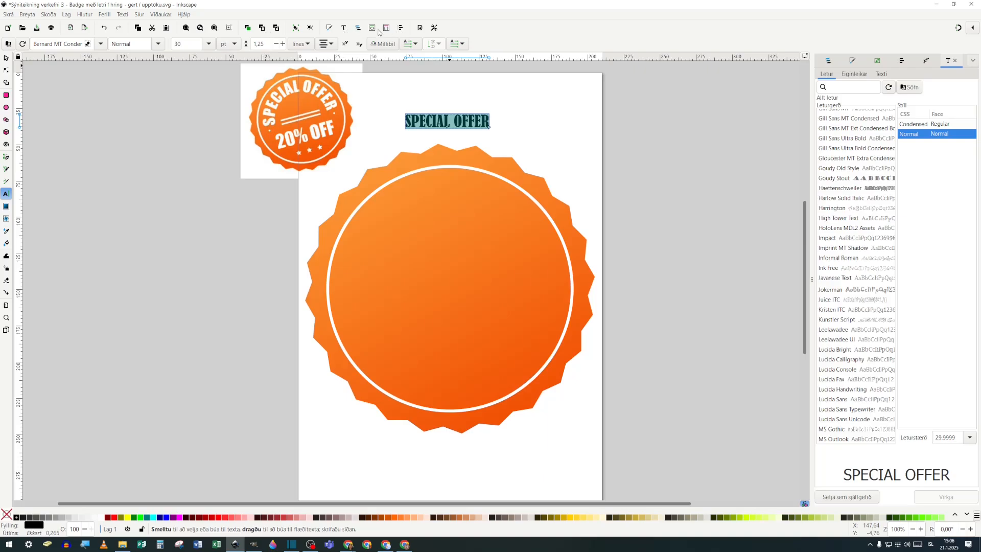
click(126, 16)
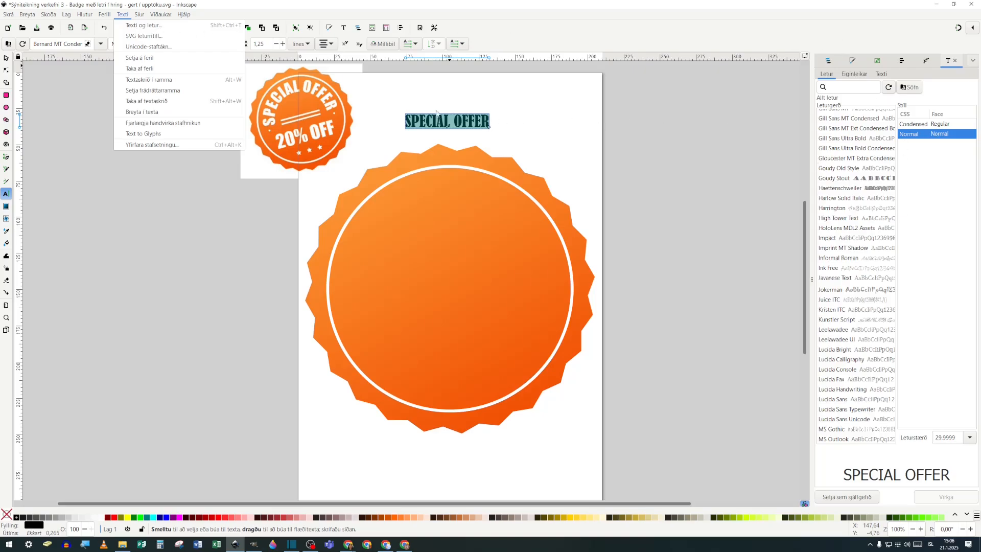
click(160, 189)
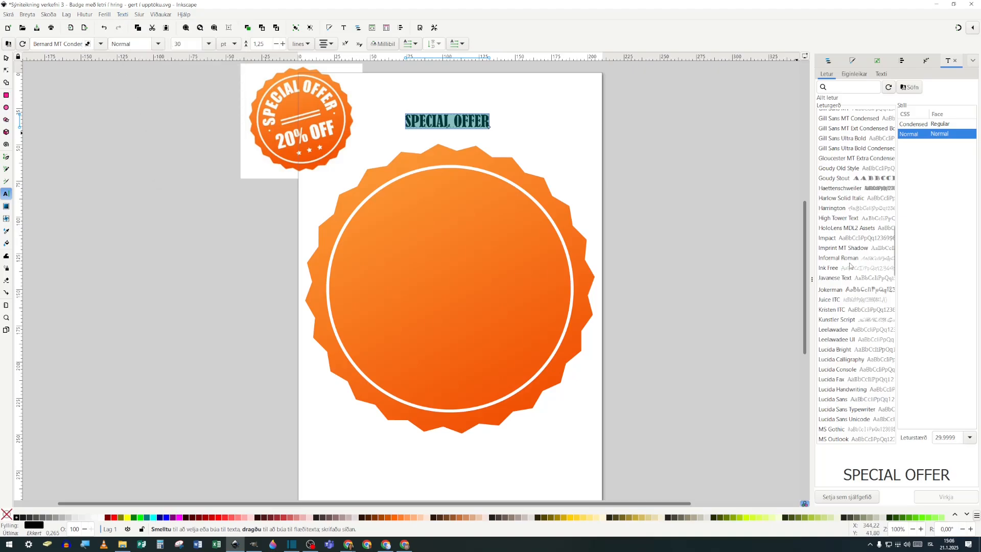
click(836, 239)
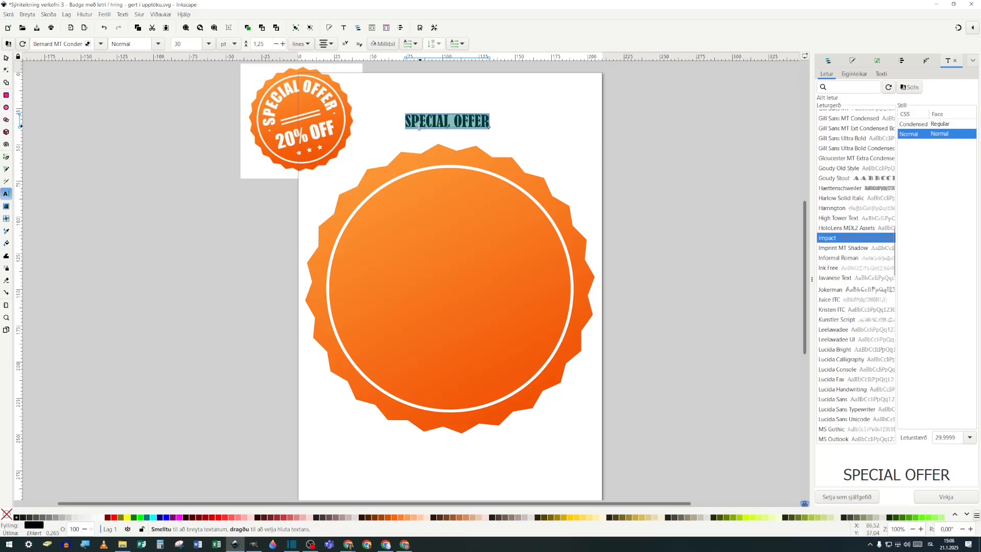
click(946, 497)
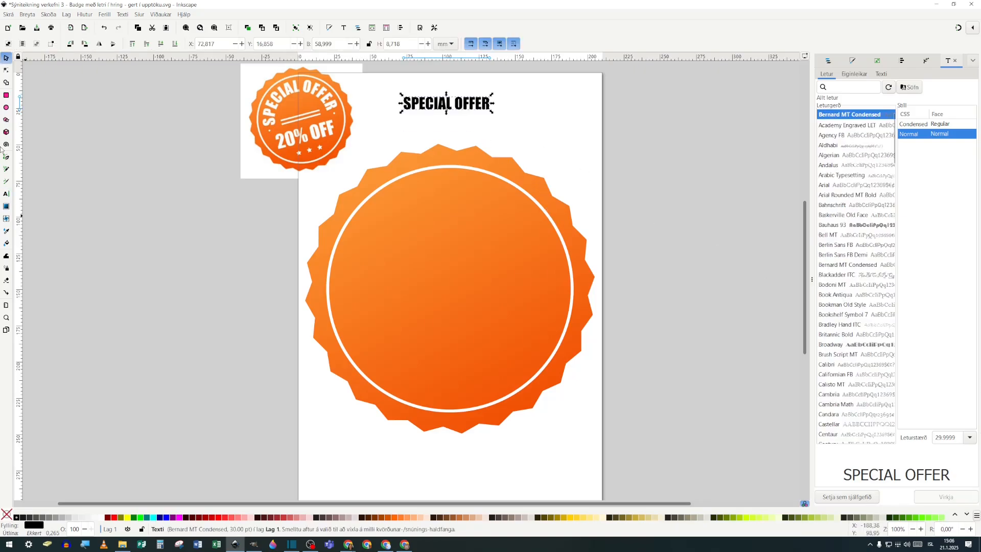
Step: Draw a second circle about 126 mm in diameter inside the white ring and move it down near the ring's middle
click(6, 107)
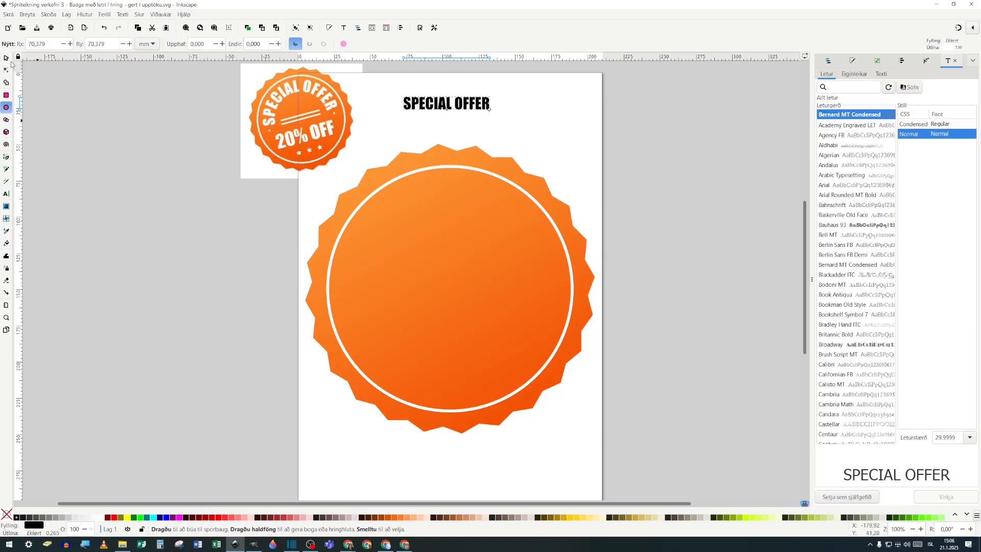
drag(451, 278, 559, 367)
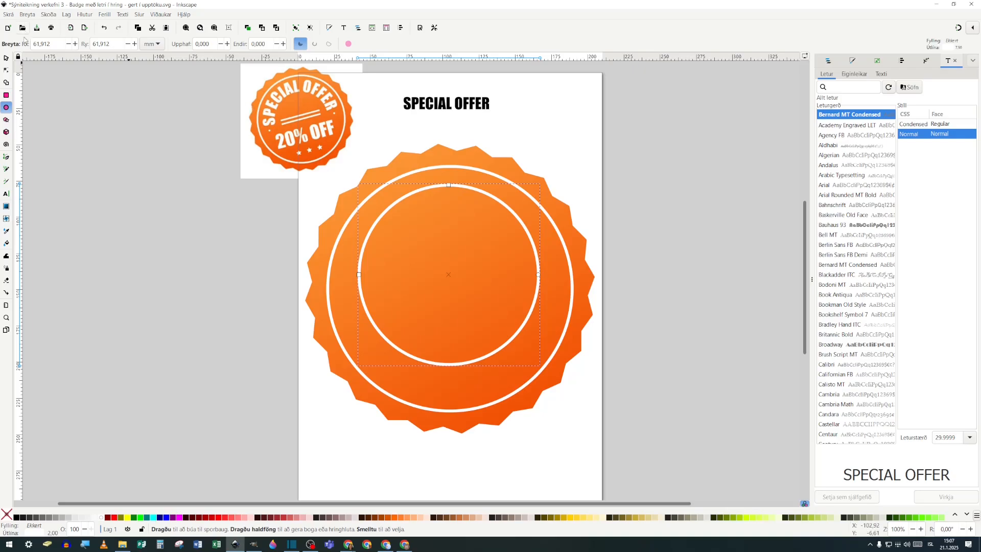
click(6, 58)
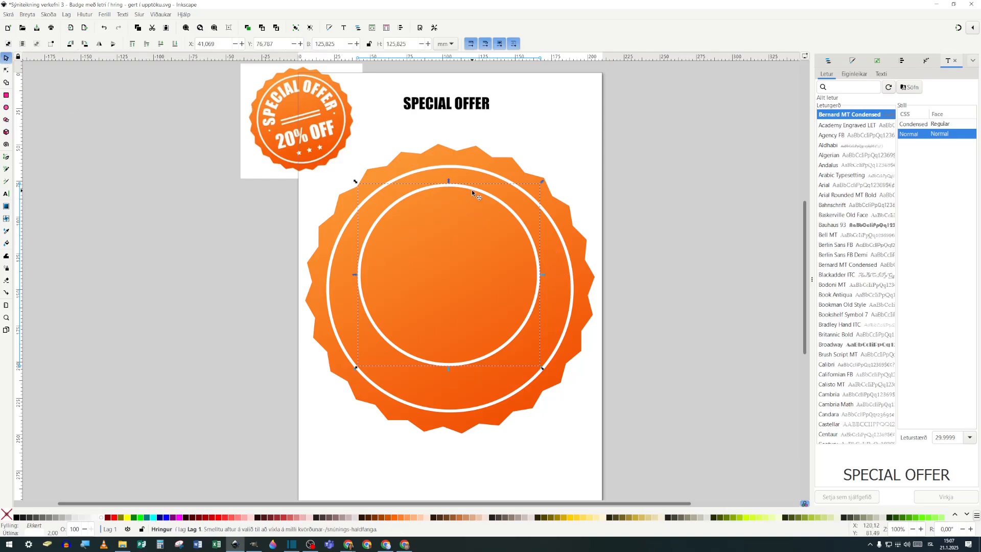
mouse_move(471, 189)
mouse_down()
mouse_move(479, 229)
mouse_move(474, 207)
mouse_up()
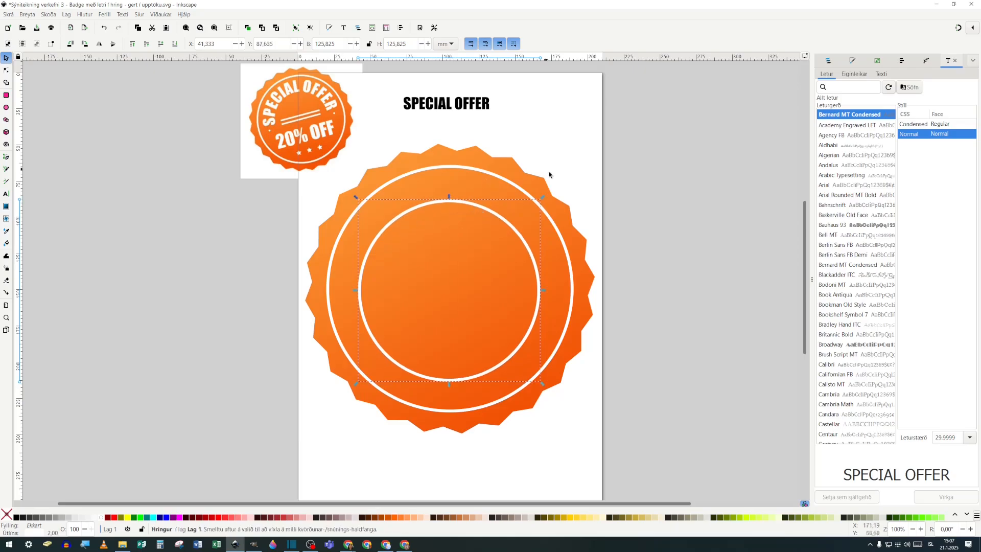
Step: Centre the inner circle on the outer ring and the star, both horizontally and vertically
shift+click(567, 254)
shift+click(577, 240)
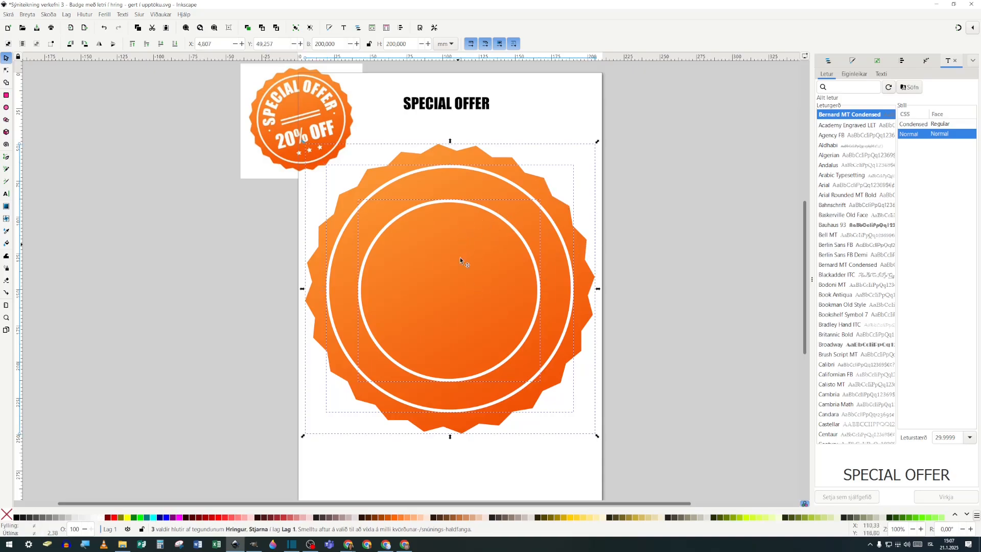
click(901, 60)
click(854, 134)
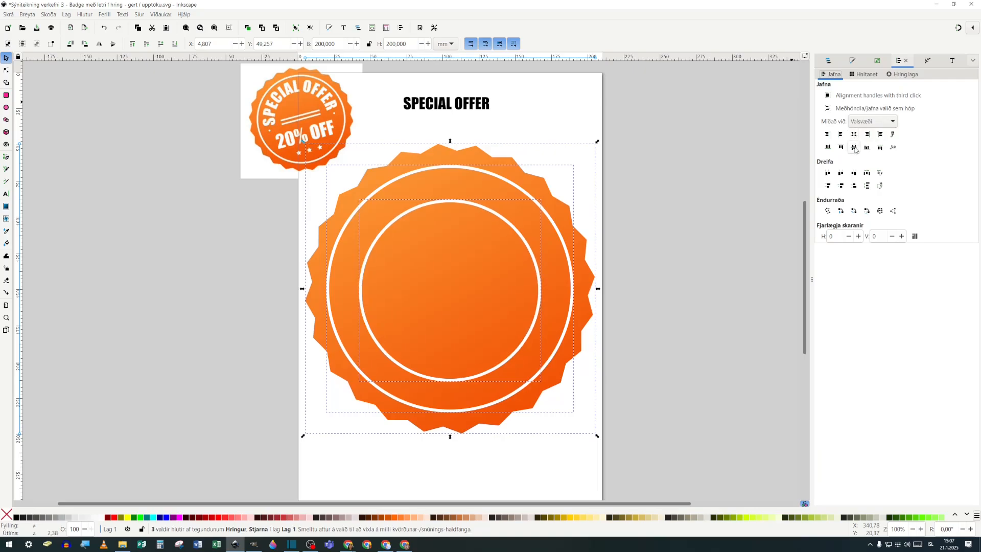
click(853, 147)
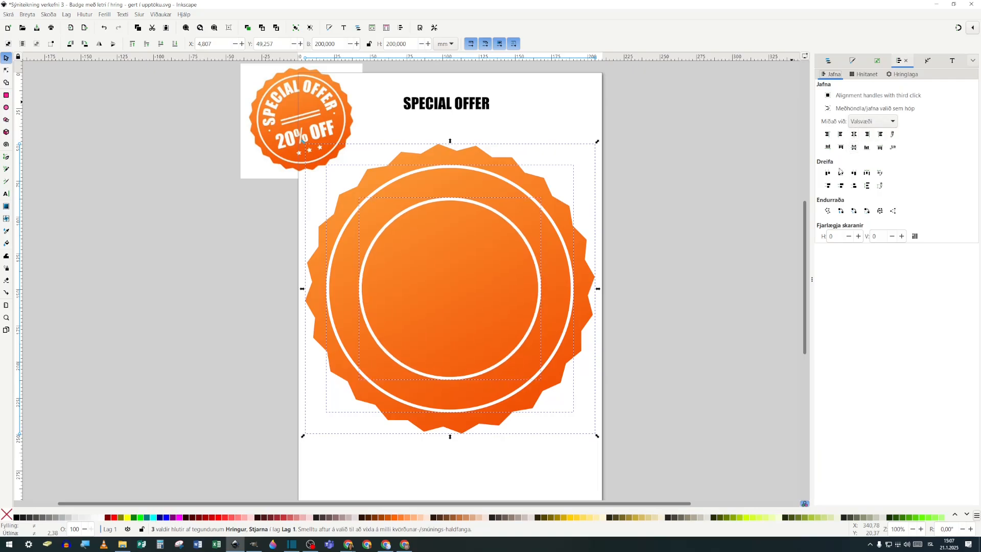
click(632, 204)
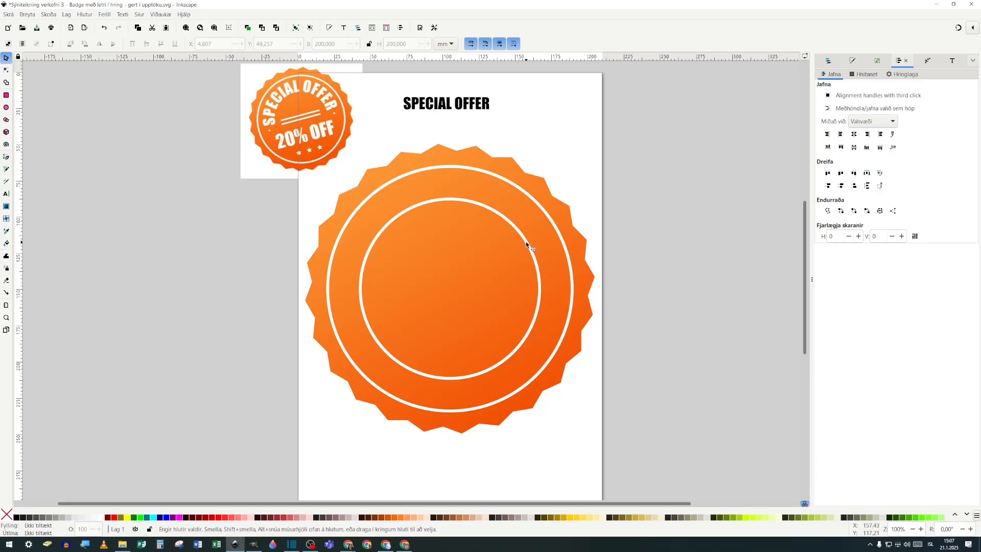
Step: Shrink the inner circle about its centre to about 110 mm in diameter
click(534, 258)
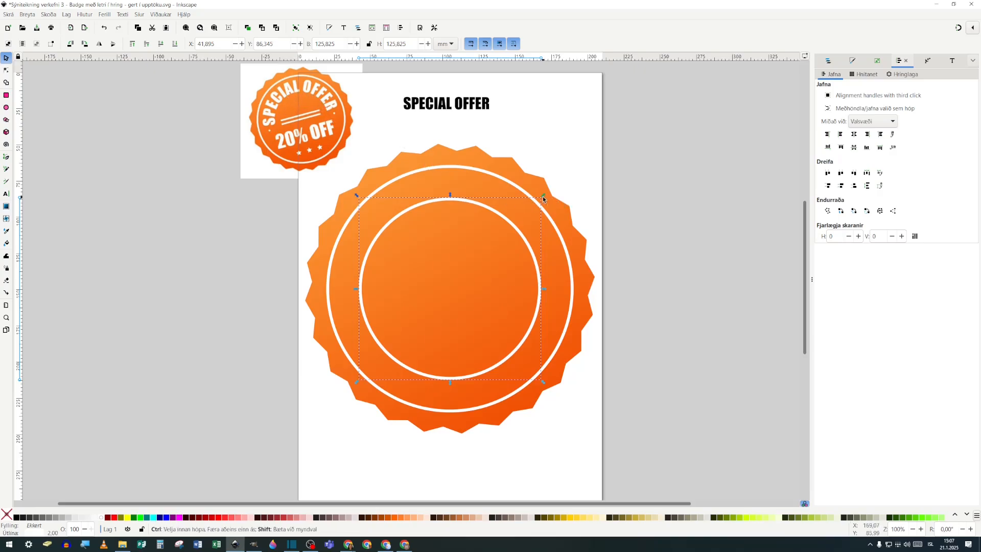
drag(542, 196, 536, 207)
drag(534, 207, 536, 207)
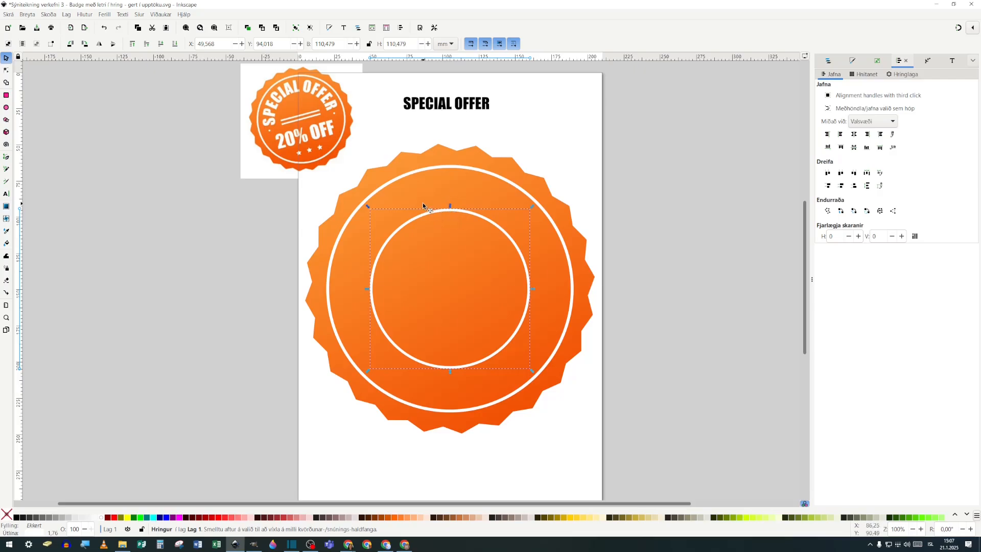
Step: Put the "SPECIAL OFFER" text on a path along the inner circle
shift+click(442, 111)
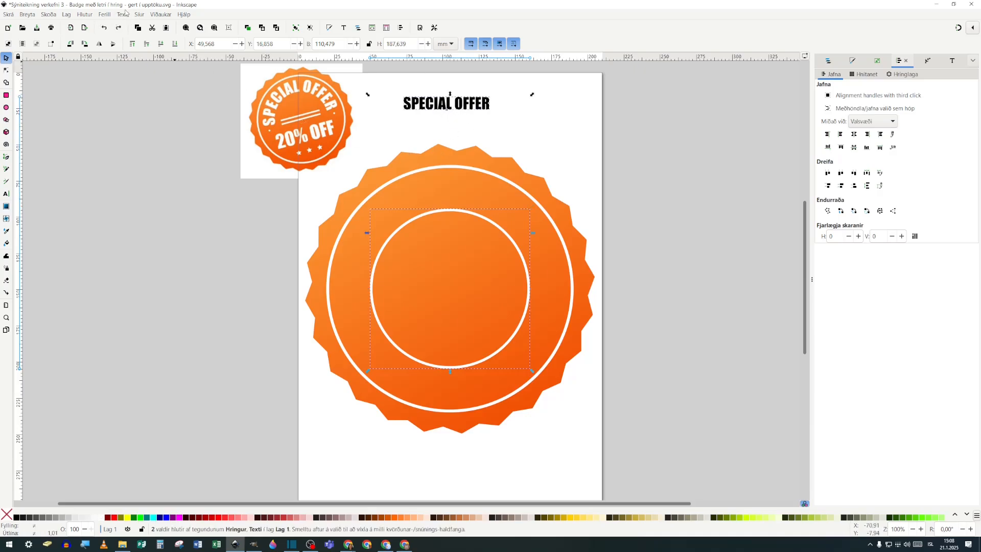
click(125, 13)
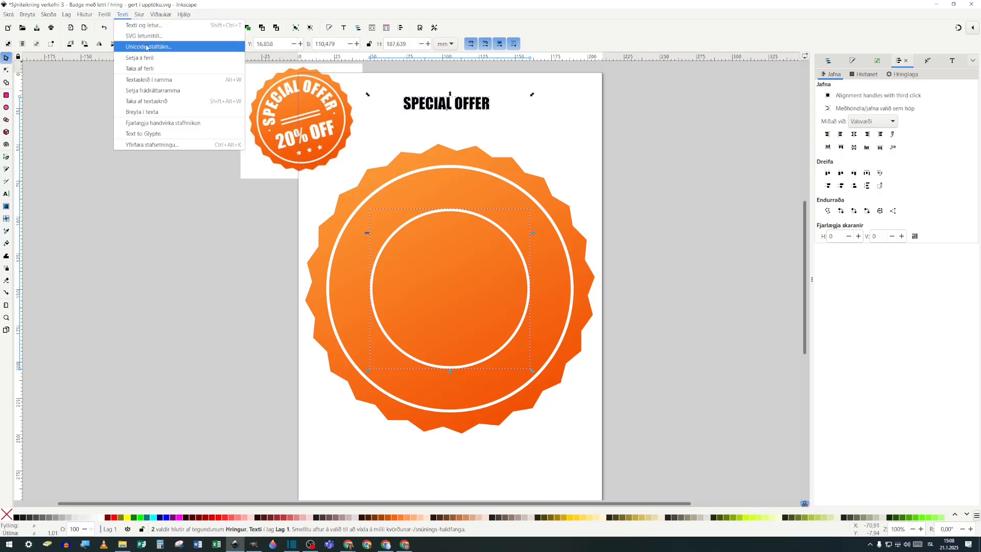
click(148, 58)
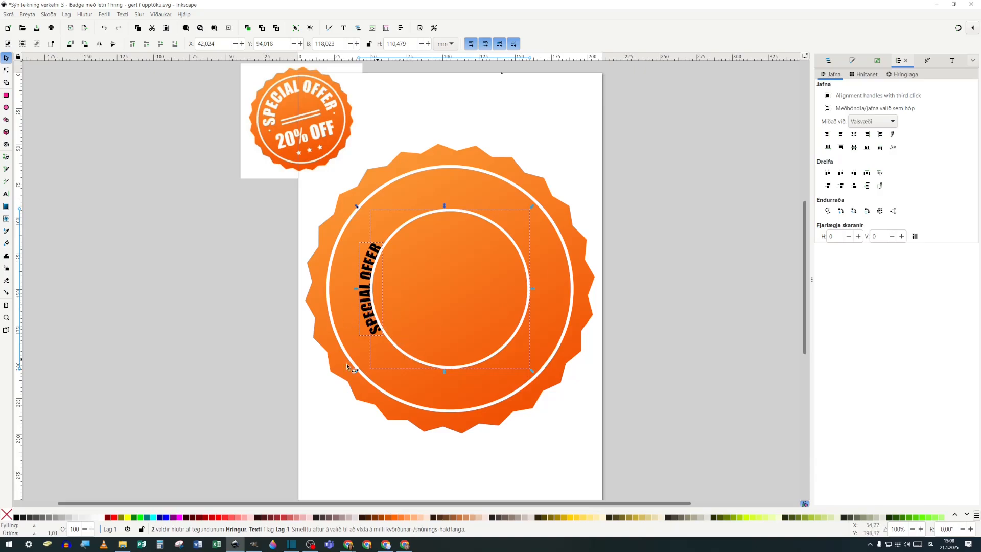
click(268, 363)
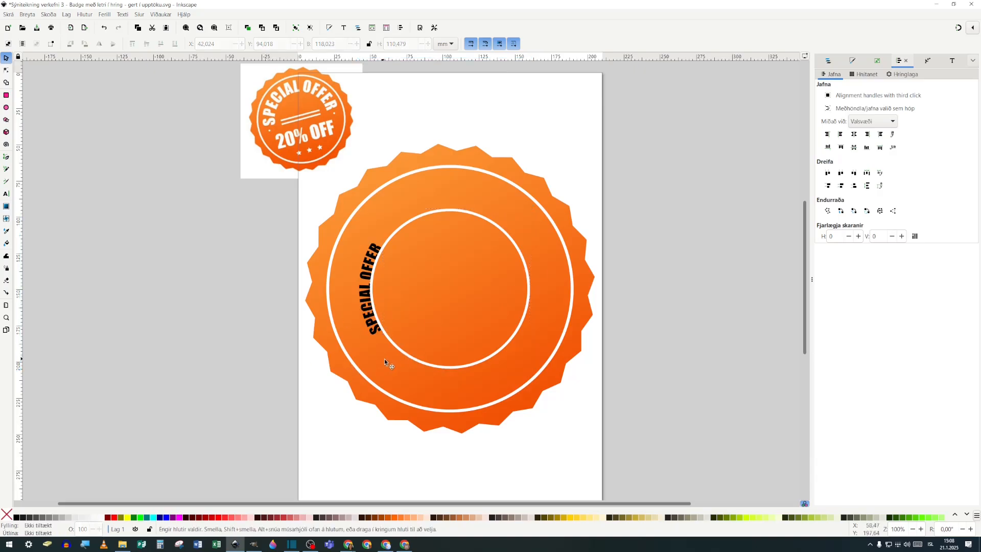
Step: Rotate the inner circle 90° clockwise so the "SPECIAL OFFER" lettering sits centred over its top
click(411, 359)
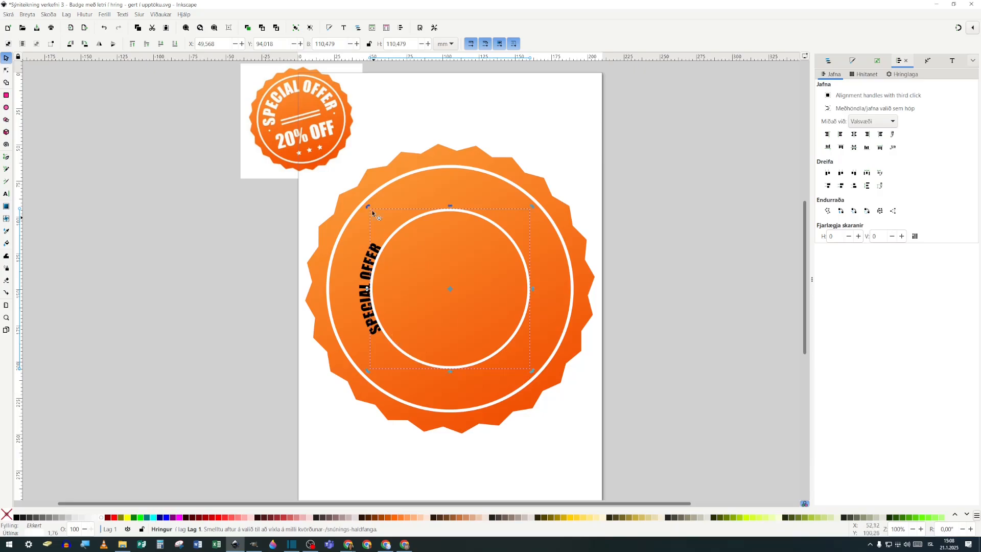
drag(533, 207, 508, 342)
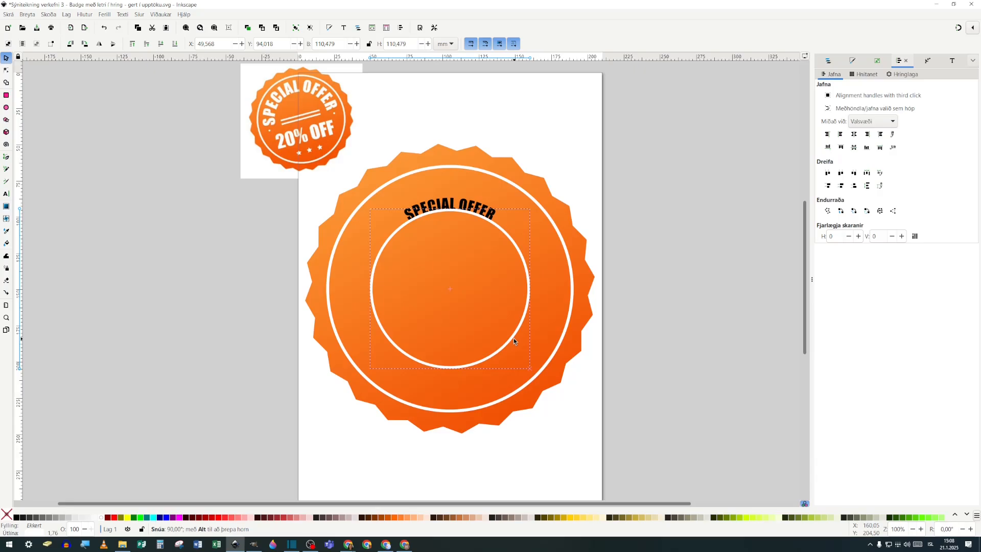
drag(513, 338, 514, 338)
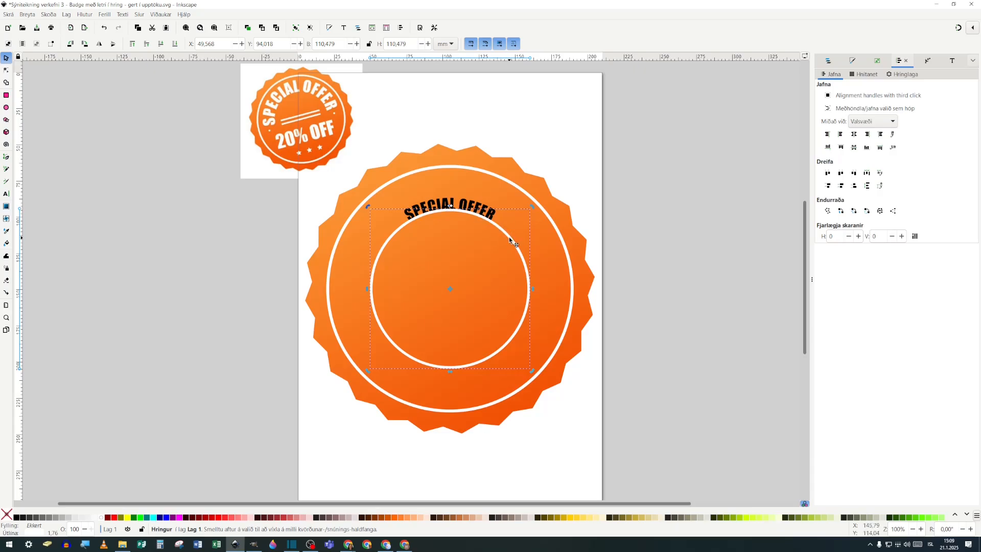
Step: Remove the white stroke from the inner circle that carries the text
click(852, 61)
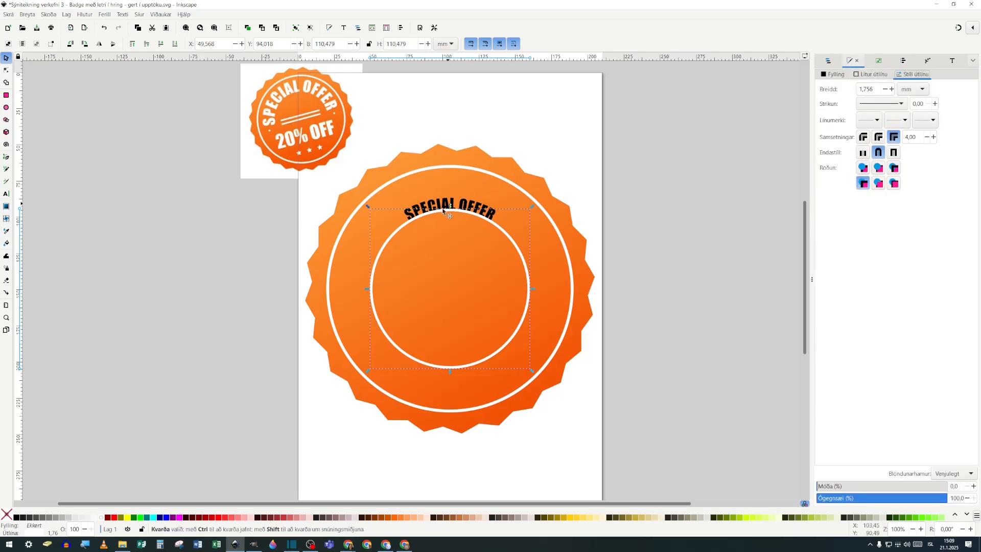
click(836, 74)
click(869, 74)
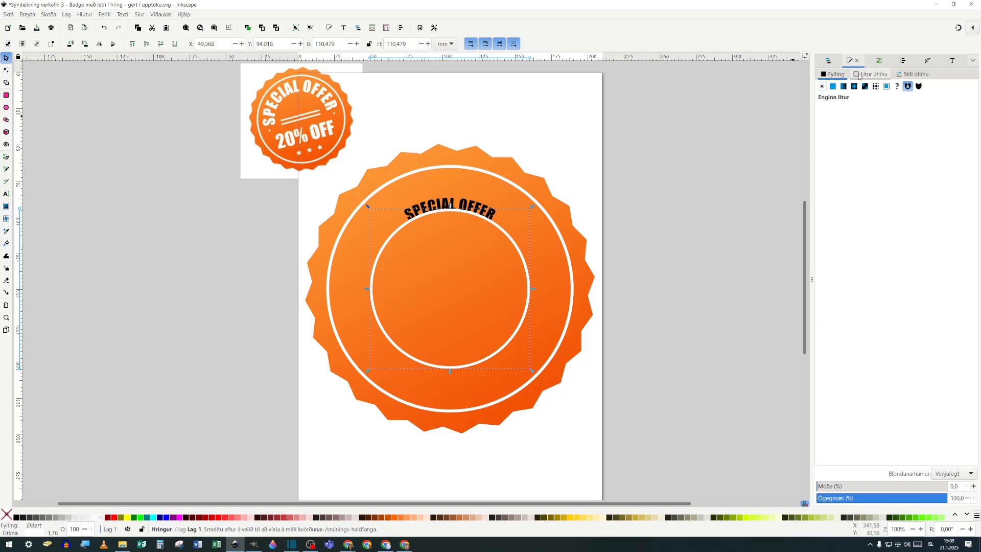
click(821, 86)
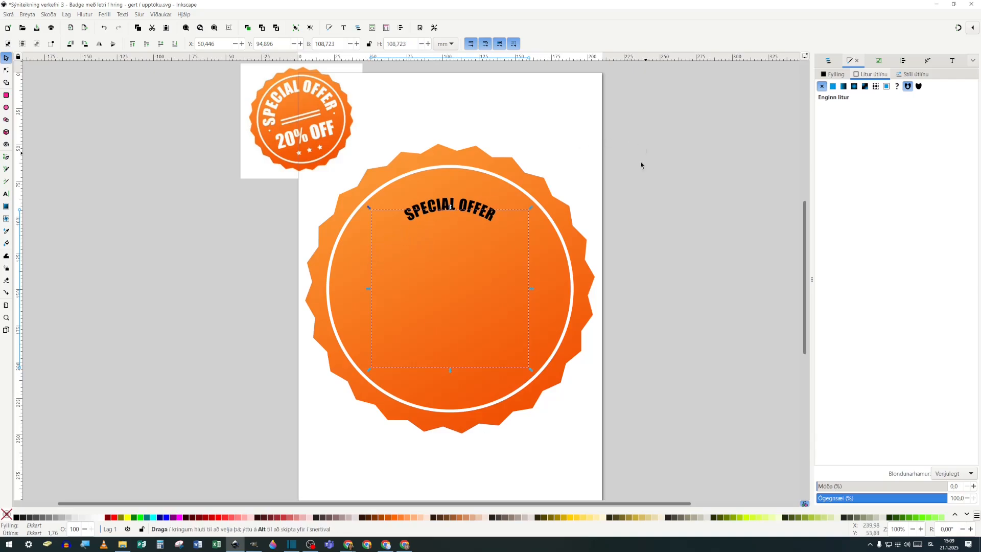
Step: Examine the invisible inner circle under the lettering in Outline display mode, and return to the normal display
drag(647, 150, 327, 500)
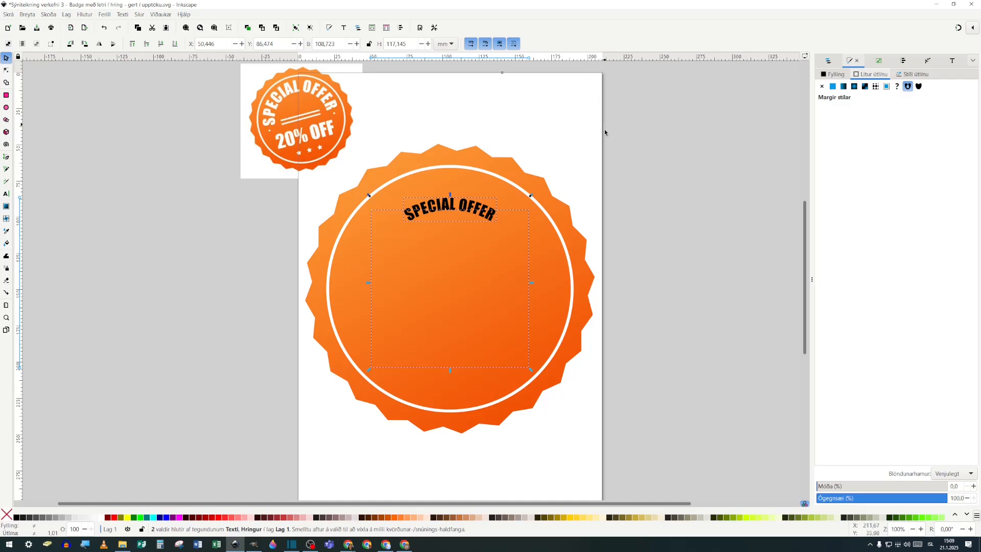
drag(619, 127, 346, 407)
click(602, 175)
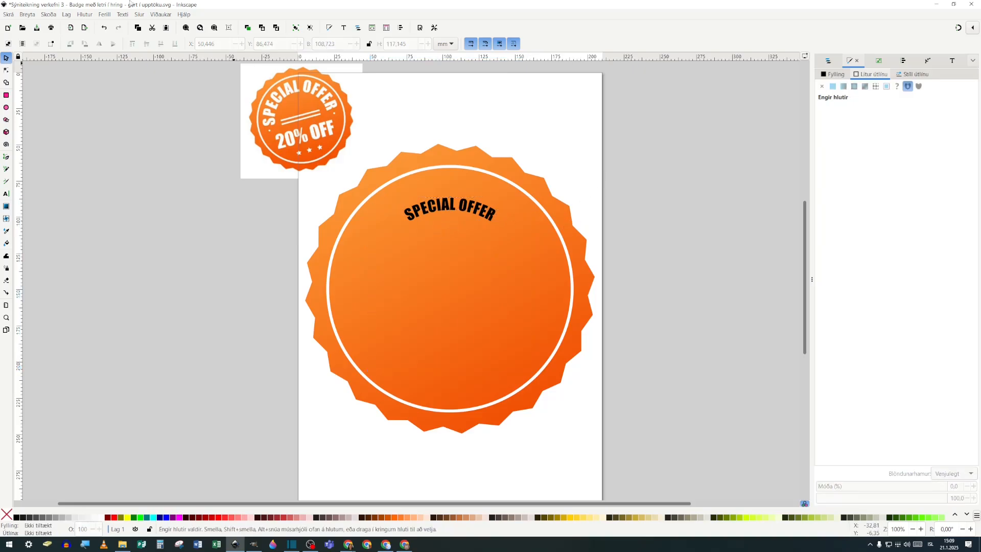
click(49, 15)
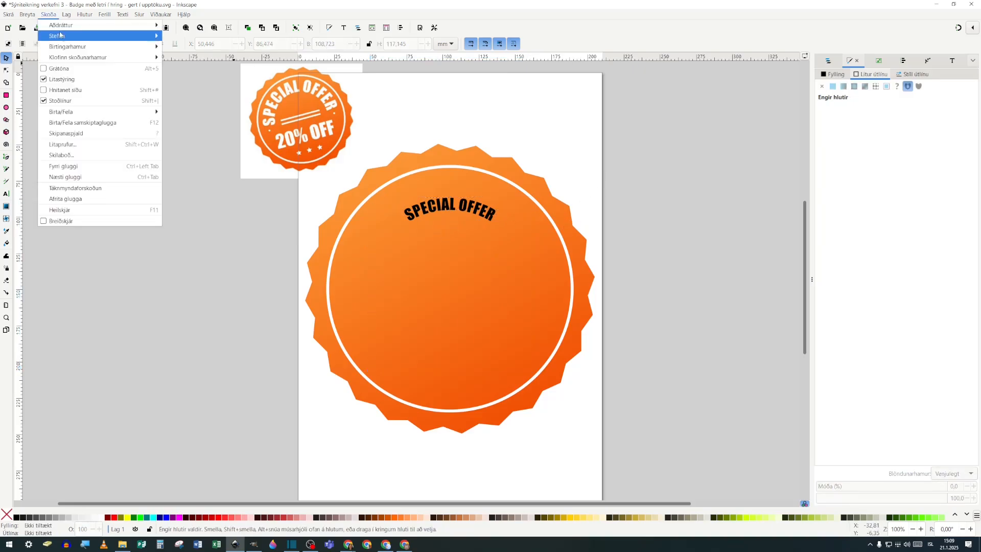
mouse_move(65, 50)
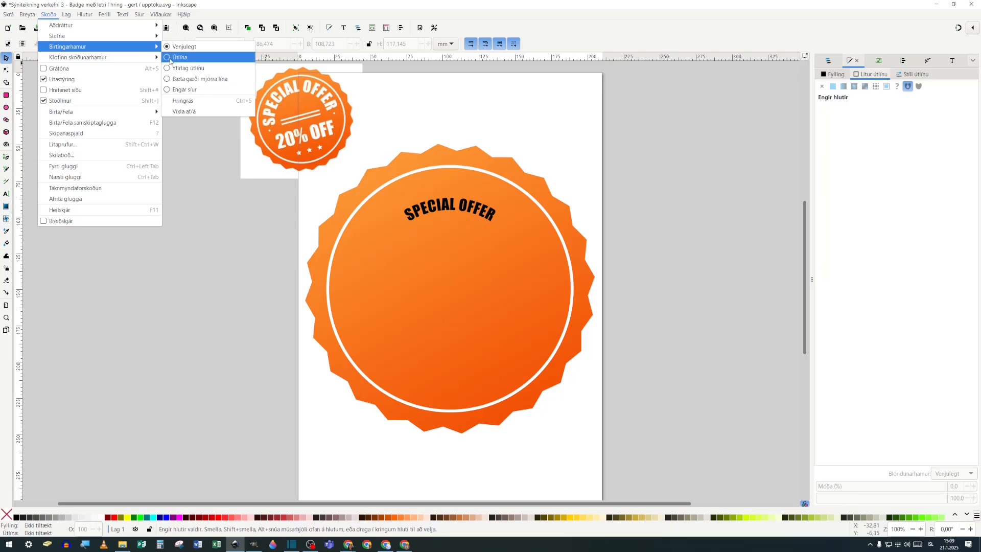
click(169, 58)
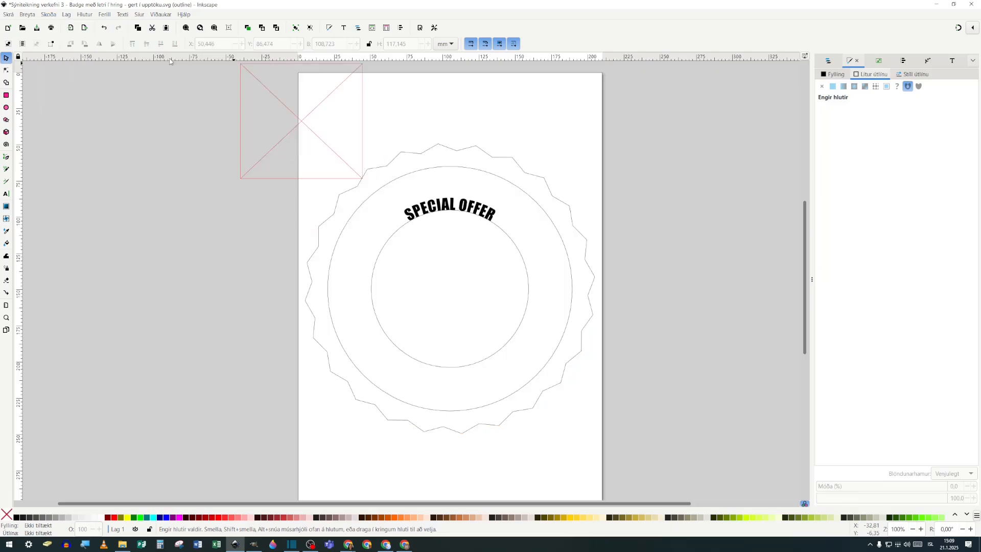
click(405, 227)
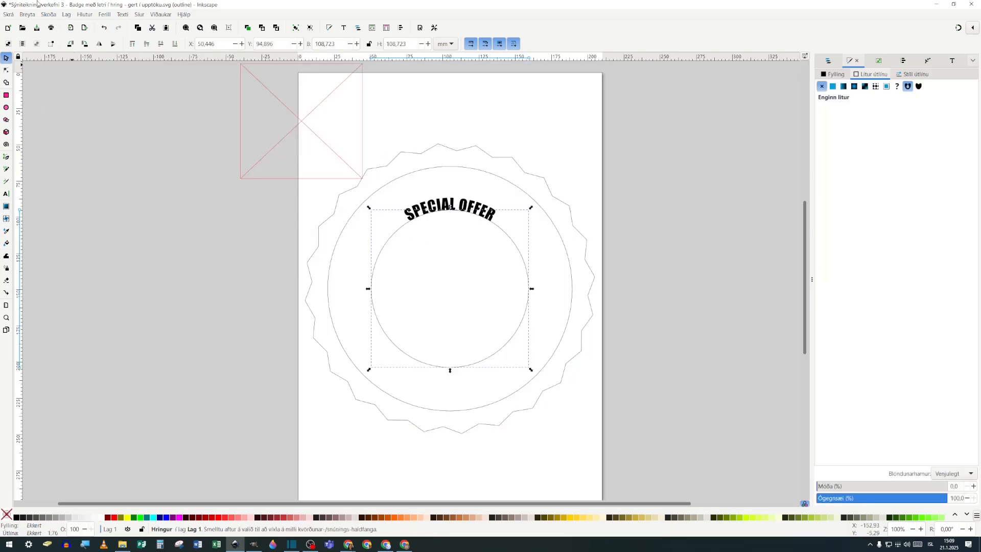
click(49, 15)
mouse_move(59, 34)
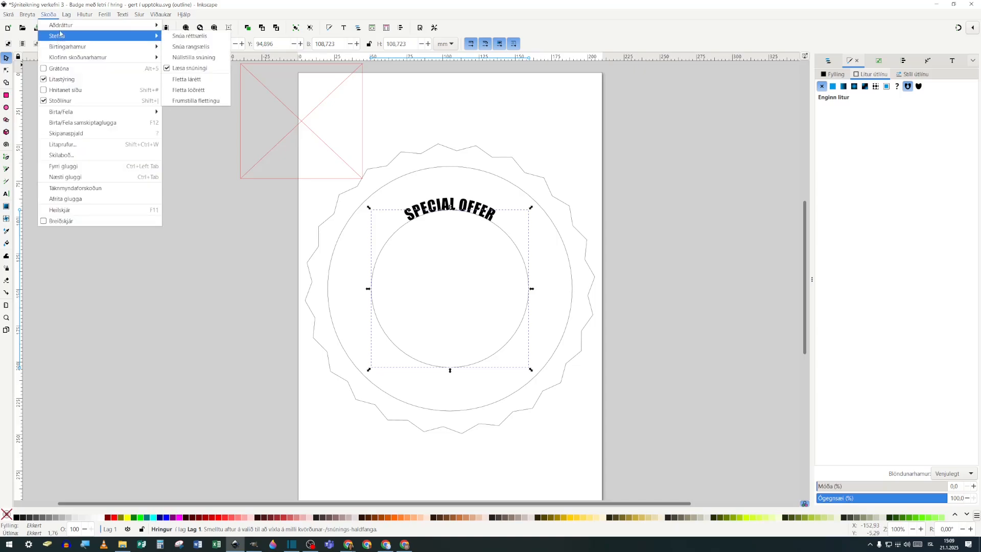
click(189, 47)
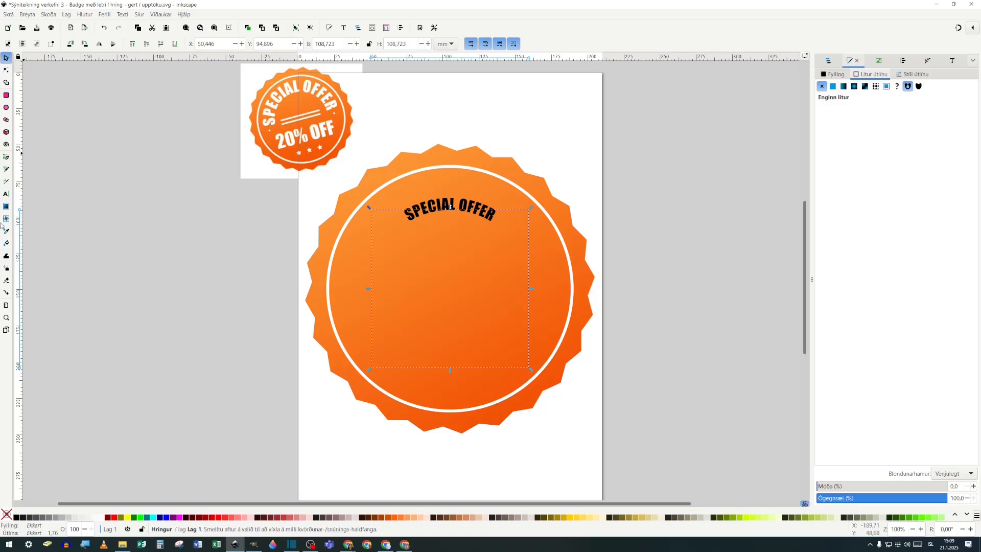
Step: Set the font size of the whole curved "SPECIAL OFFER" text to 72 pt
click(6, 193)
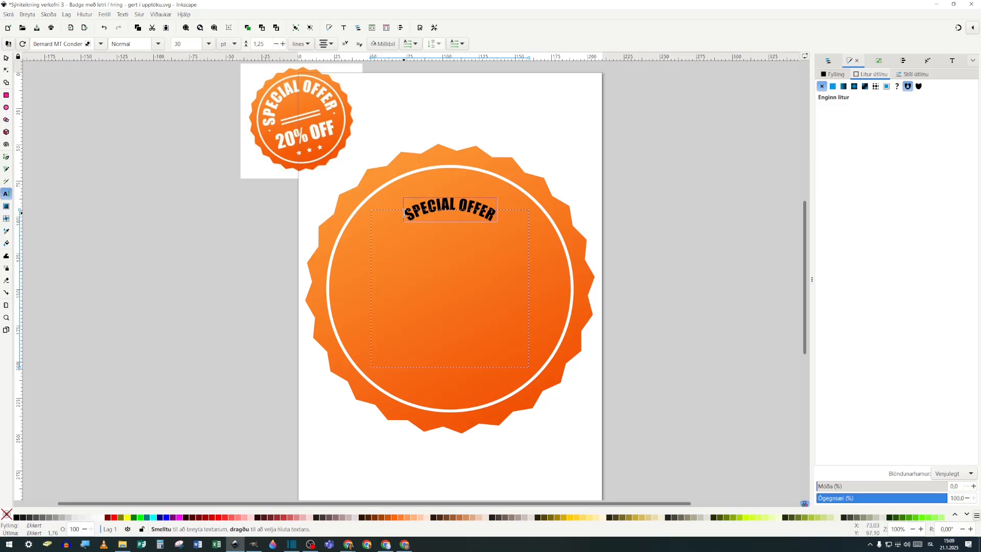
drag(404, 215, 498, 215)
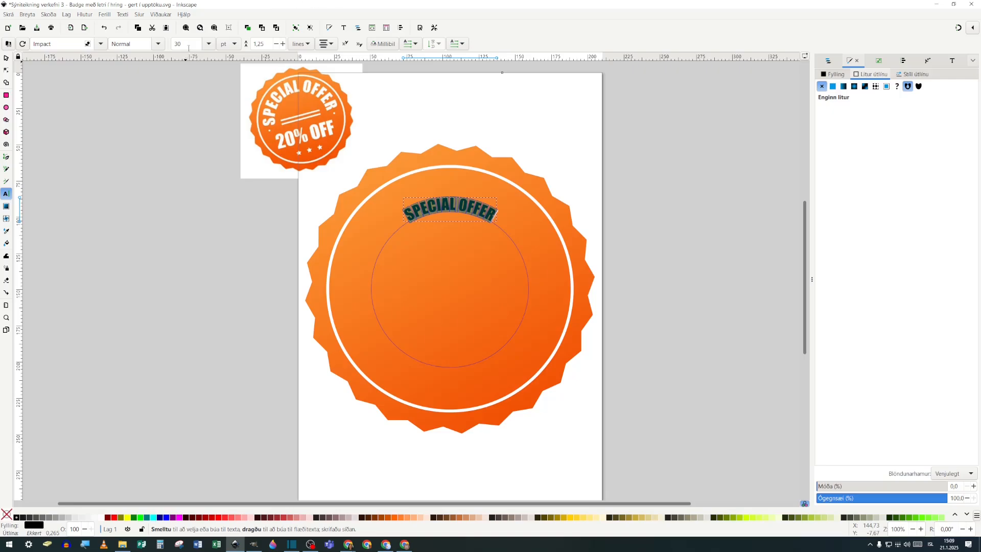
click(208, 44)
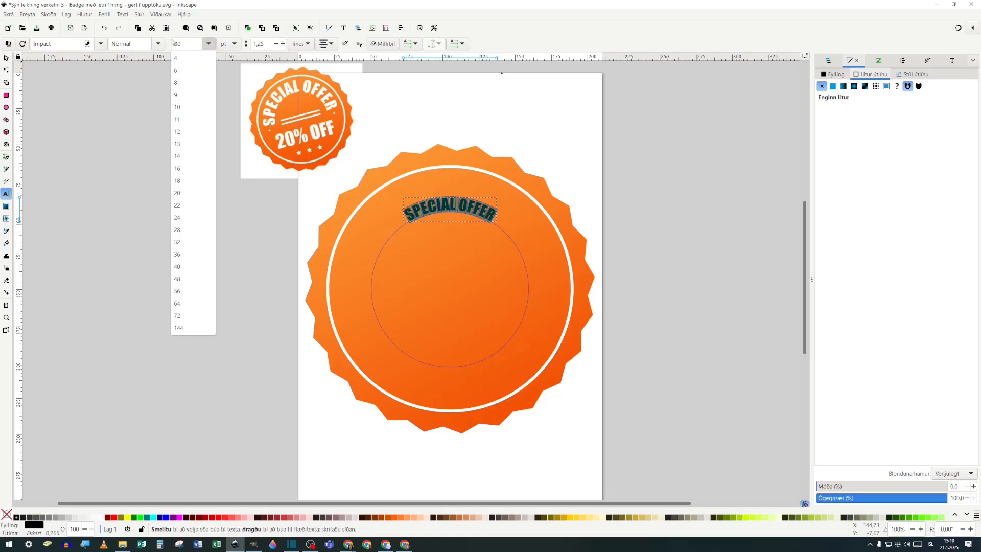
click(182, 303)
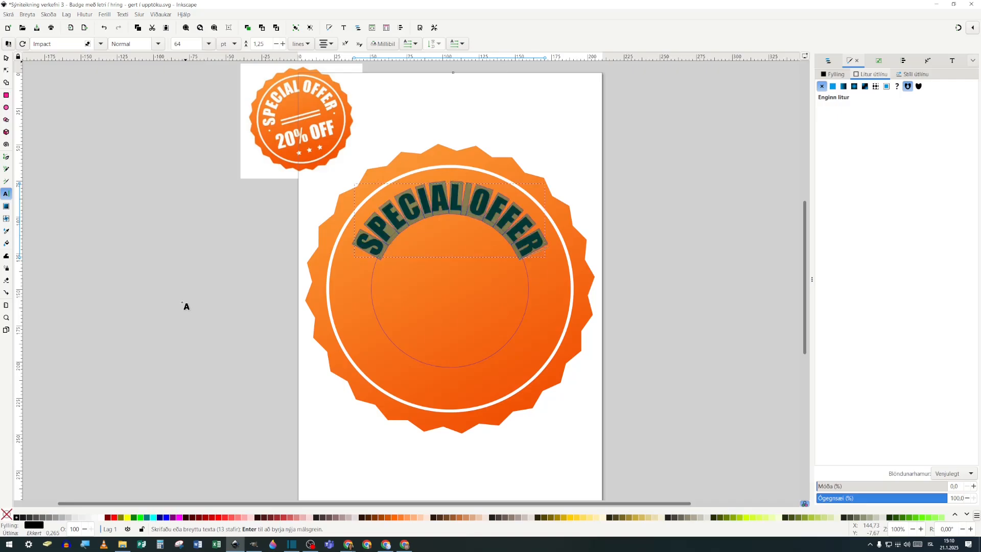
click(209, 43)
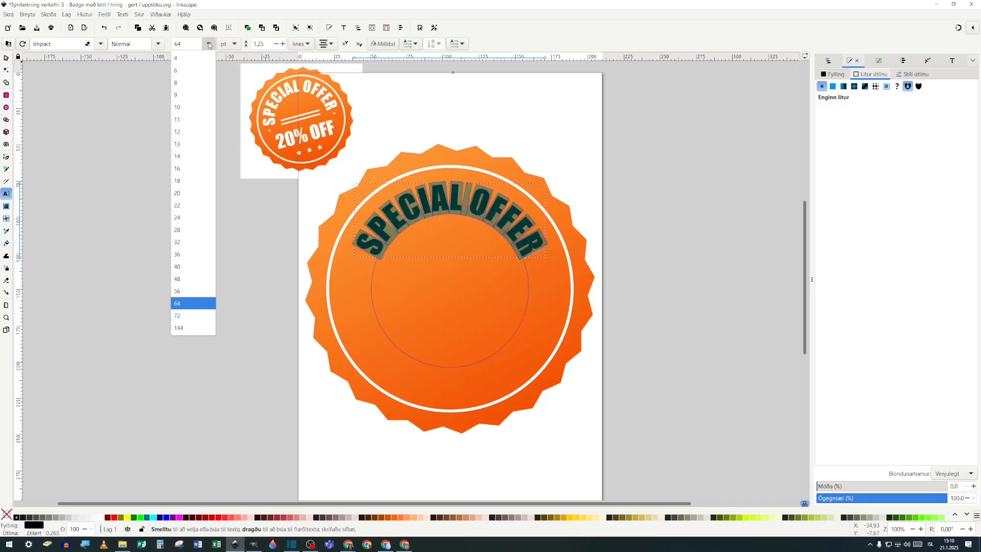
click(198, 311)
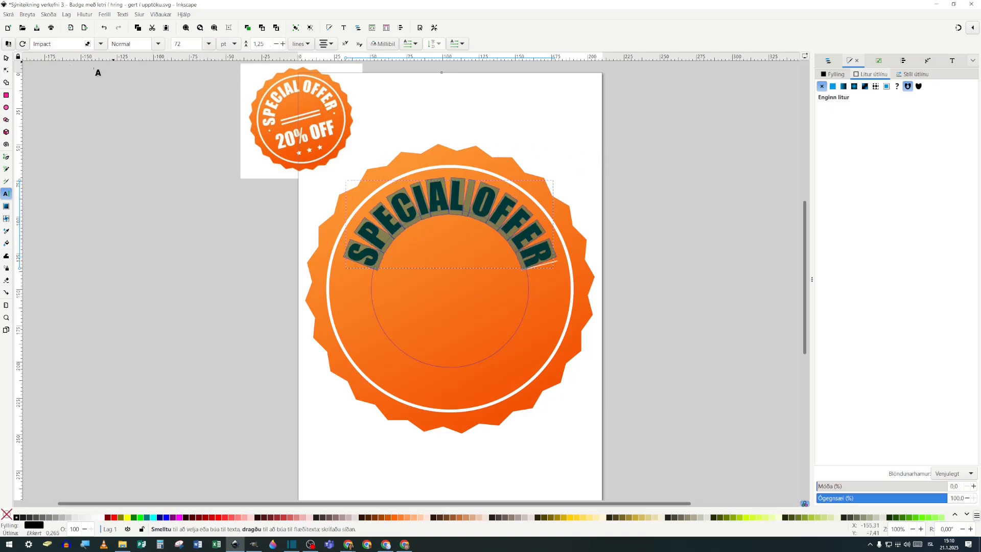
Step: Fill the curved "SPECIAL OFFER" text with white and deselect it
click(102, 519)
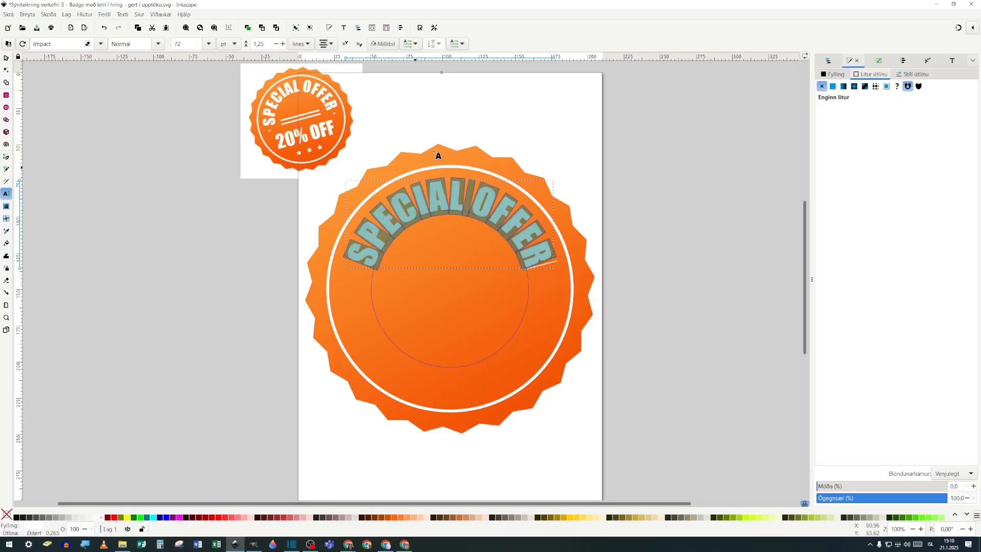
click(5, 58)
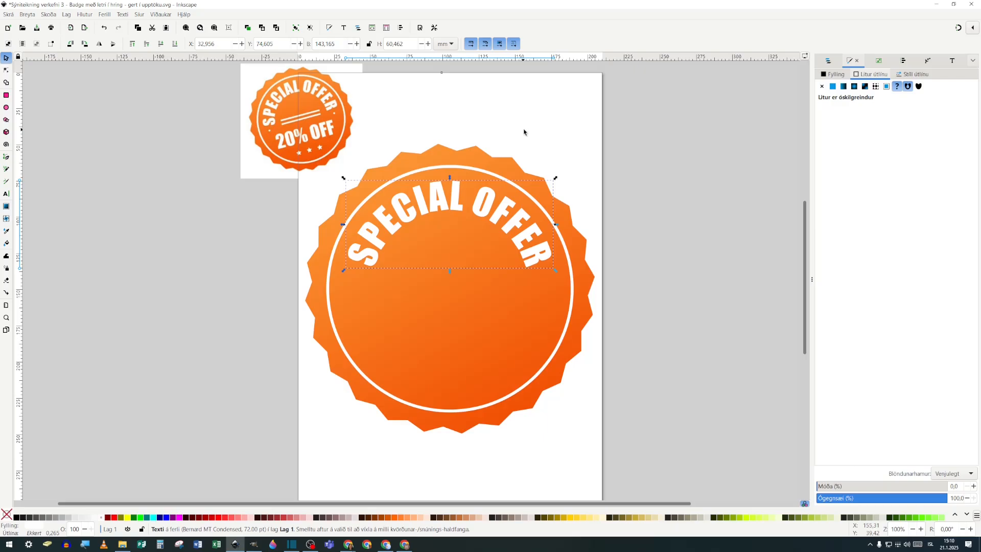
click(559, 131)
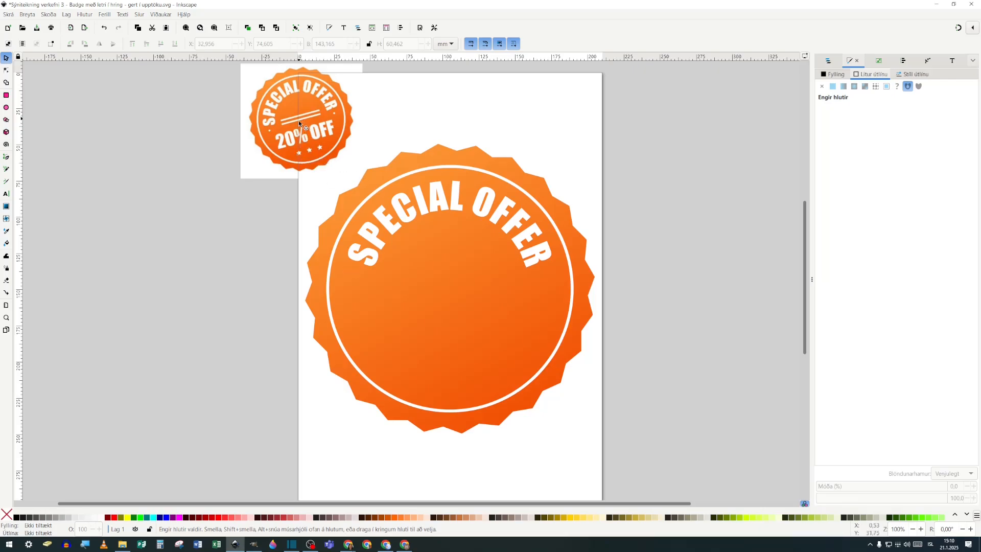
Step: Draw a thin horizontal white rectangle below the lettering and size it to 80 mm wide and 3 mm high
click(6, 95)
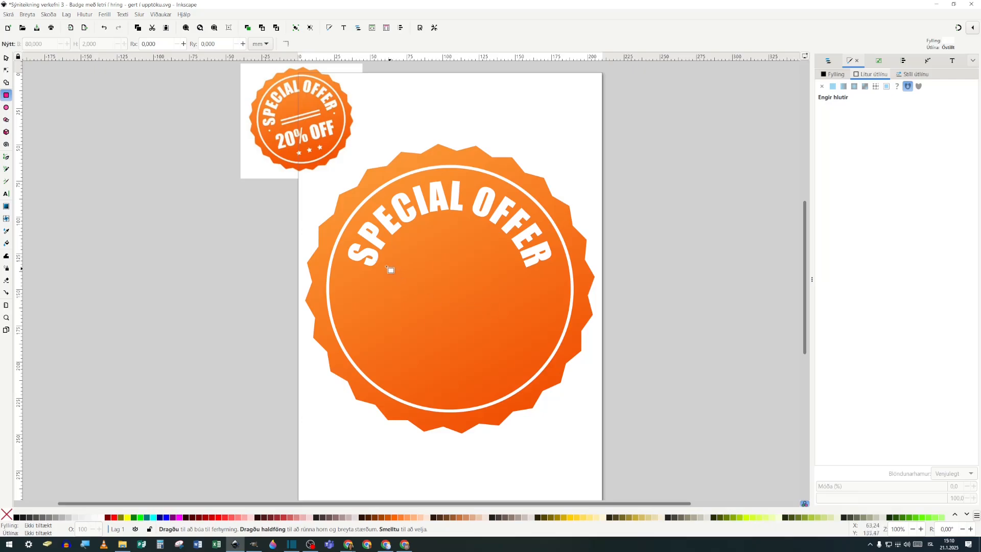
drag(388, 275, 507, 276)
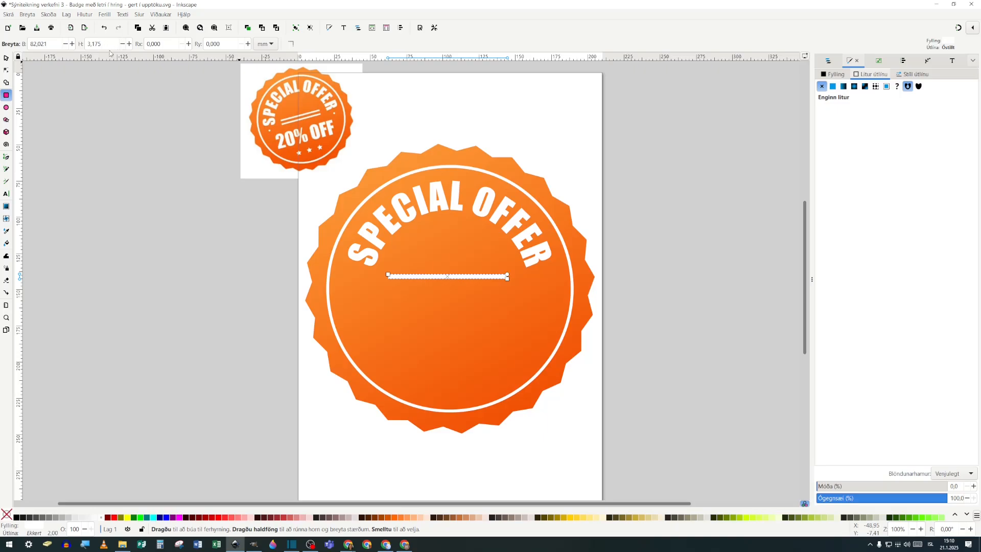
click(36, 44)
drag(51, 44, 30, 44)
text(80)
key(Tab)
text(3)
key(Tab)
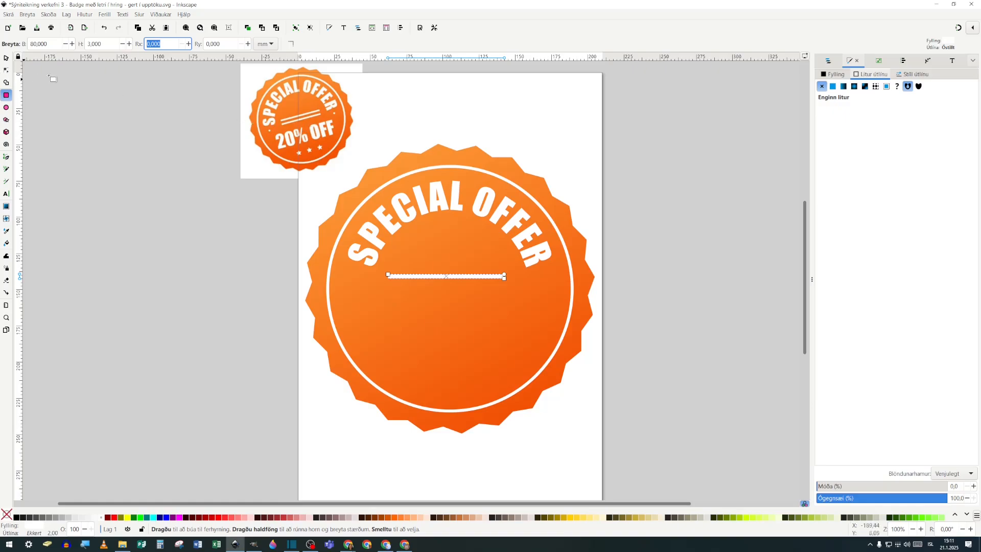
Step: Duplicate the white bar and move the copy about 7 mm straight down
click(6, 57)
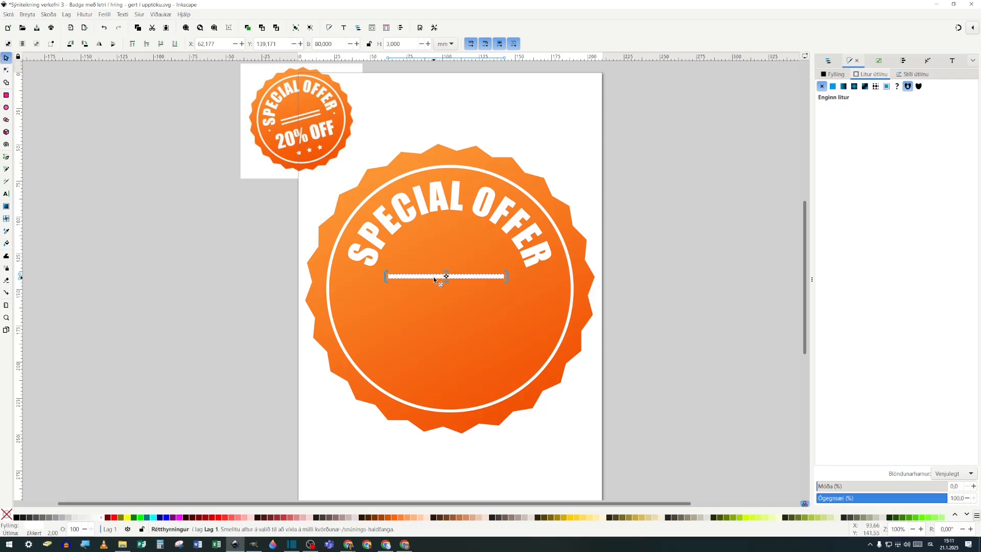
key(ctrl+d)
drag(433, 278, 434, 289)
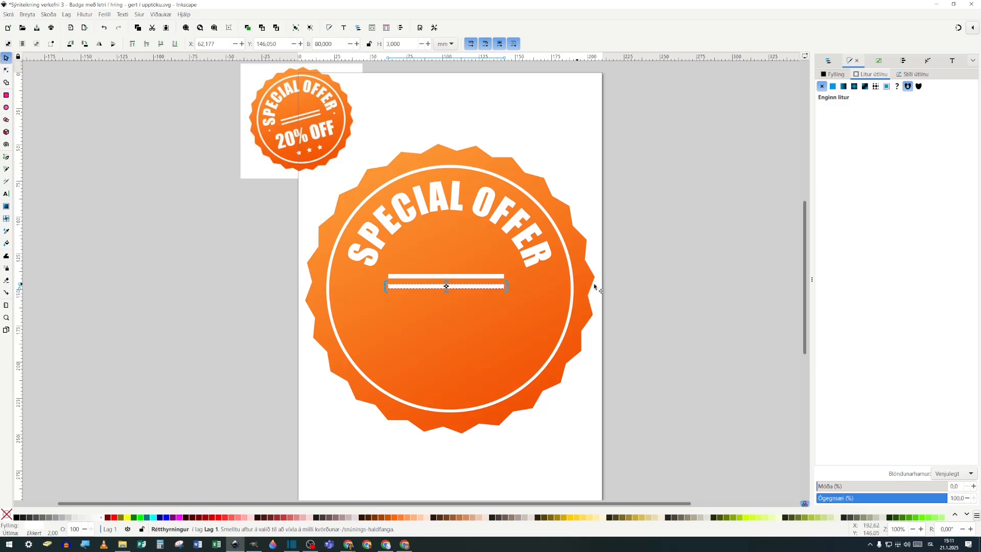
Step: Centre the starburst, rings and white bars horizontally on one another, leaving the curved "SPECIAL OFFER" text out of the selection
click(319, 307)
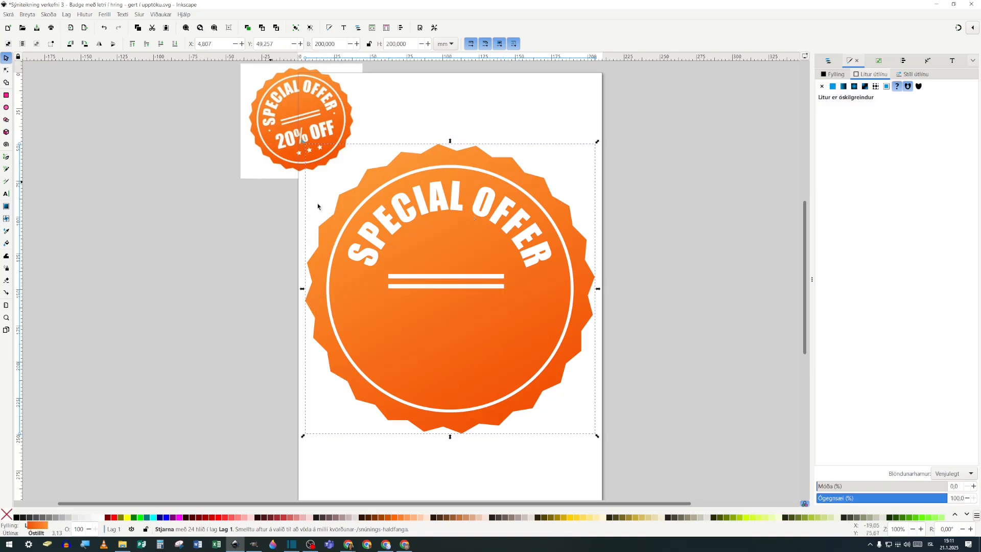
drag(635, 465, 243, 120)
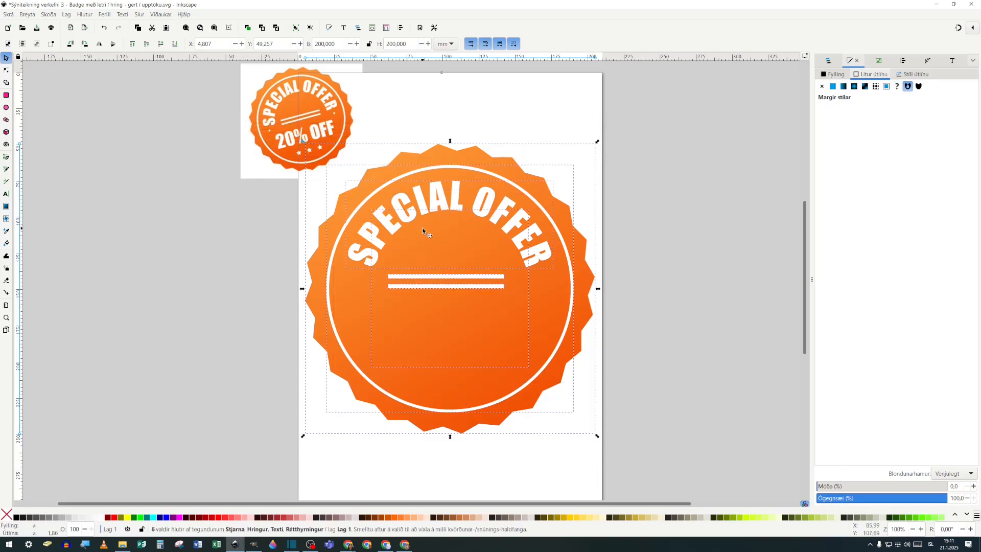
shift+click(365, 235)
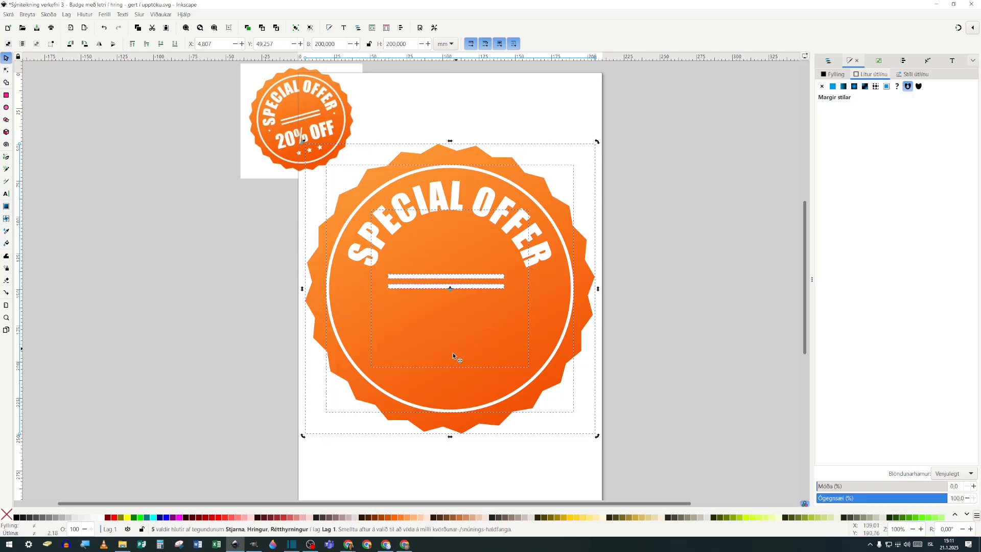
click(904, 61)
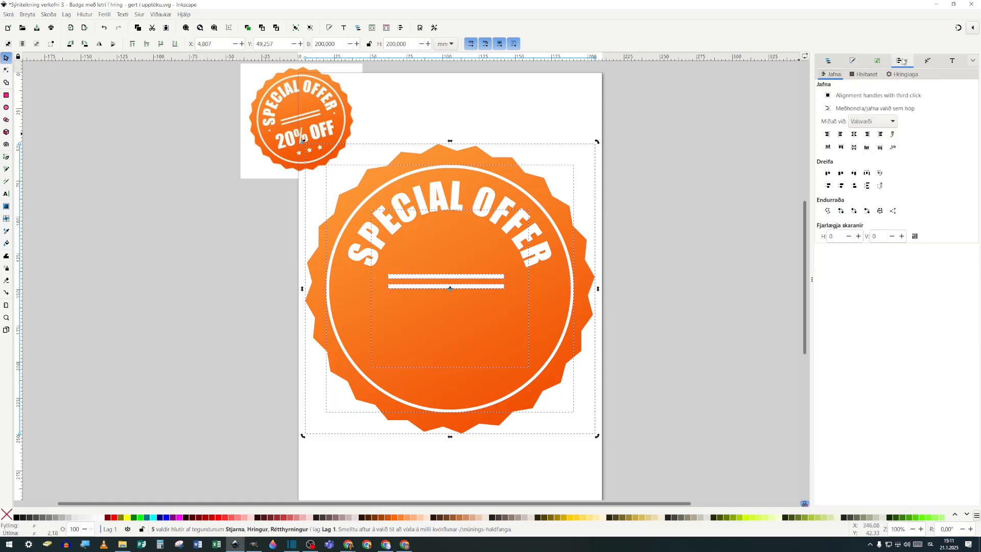
click(854, 134)
Step: Add a straight text line reading "20%OFF" below the two white bars
key(t)
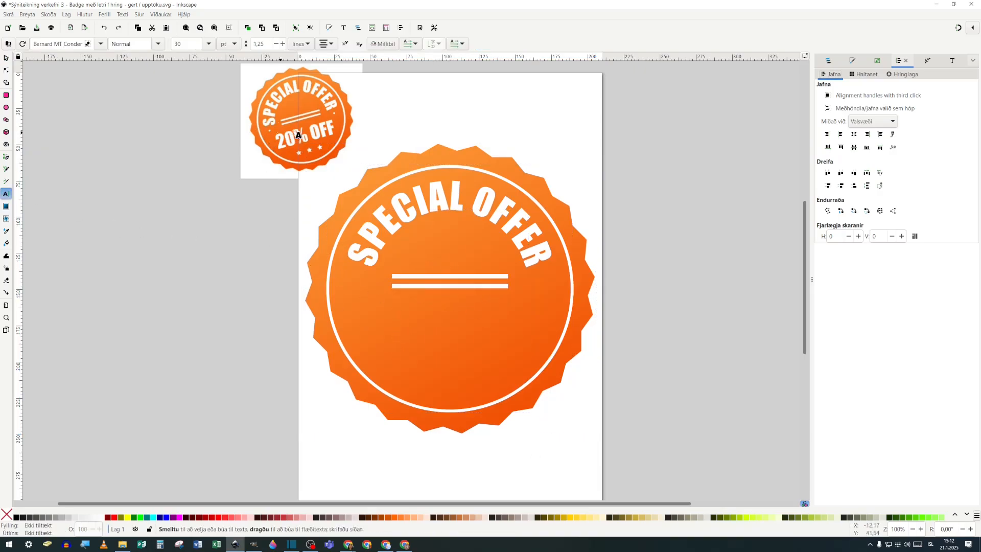
click(404, 335)
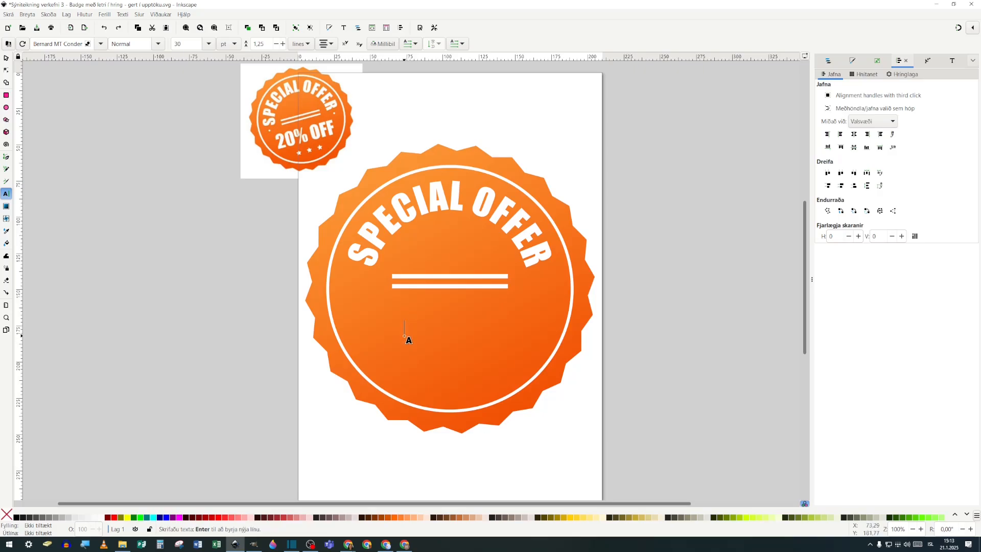
text(20)
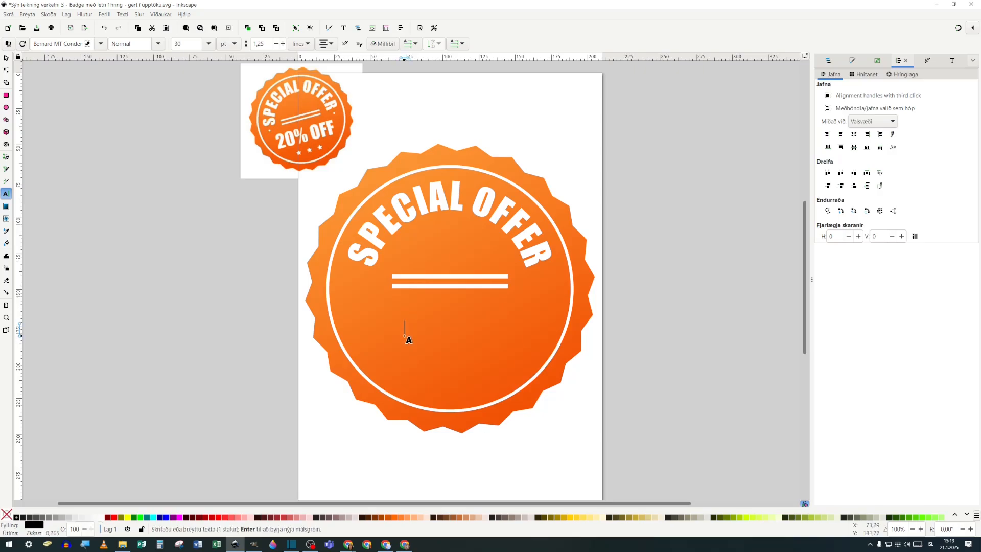
text(%OFF)
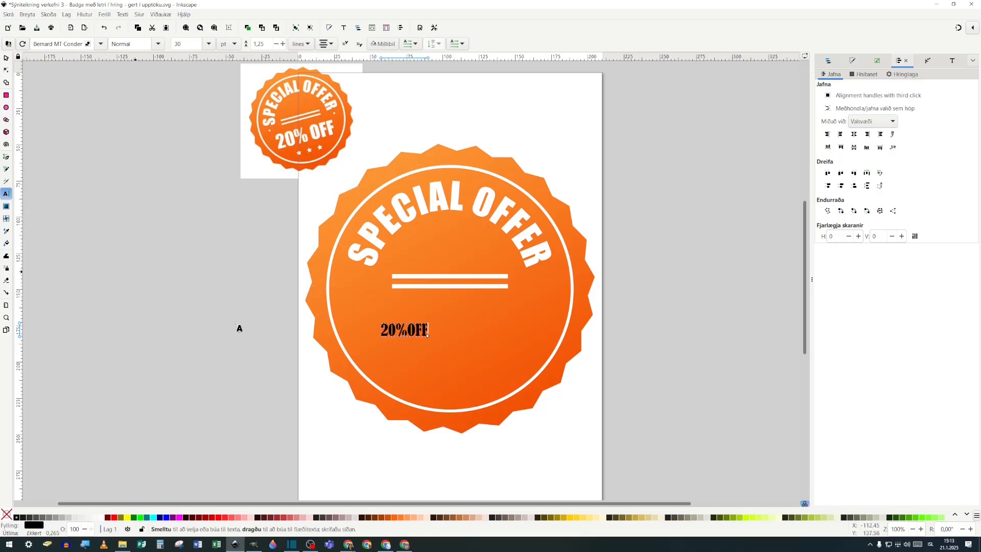
Step: Change the whole "20%OFF" text to the Impact font at 72 pt
click(382, 327)
drag(382, 327, 432, 328)
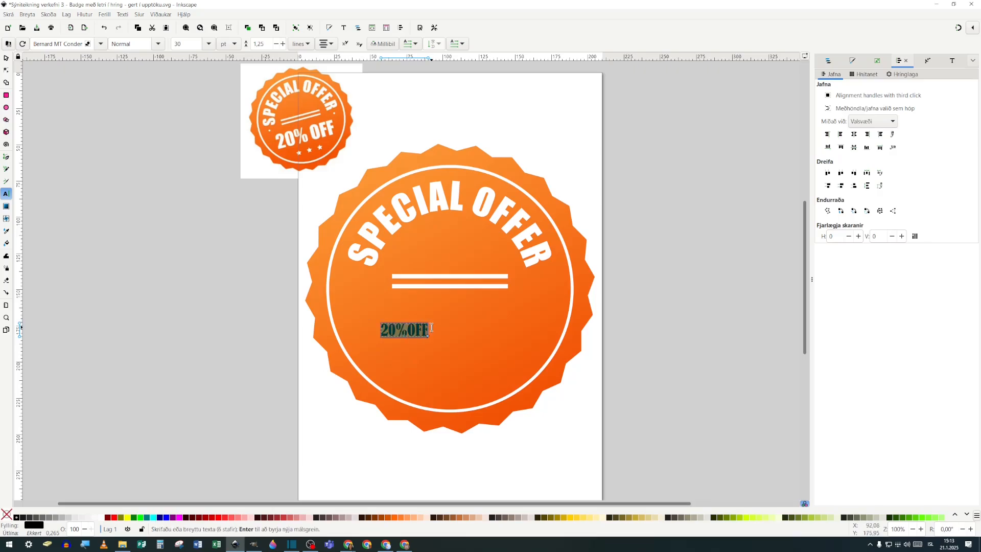
click(101, 44)
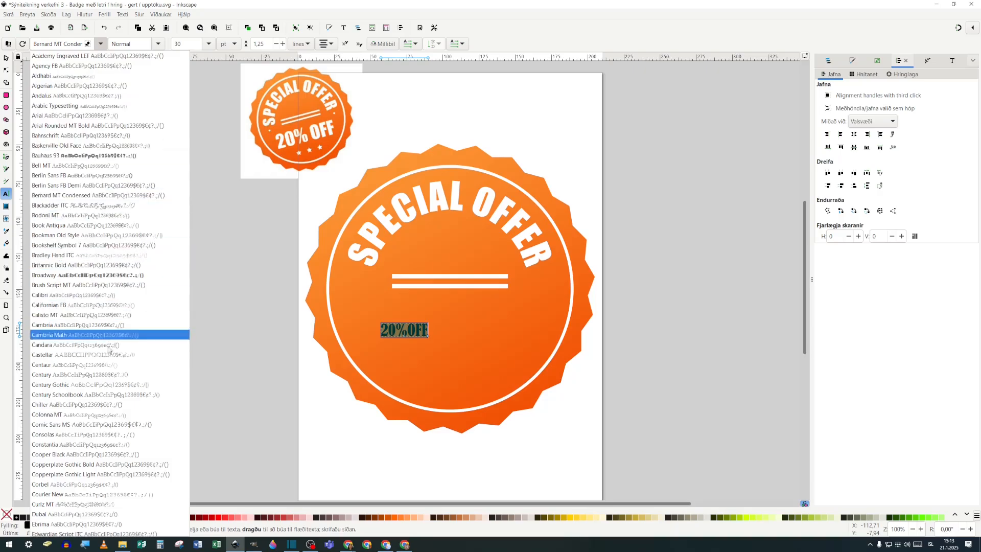
scroll(108, 349, down, 10)
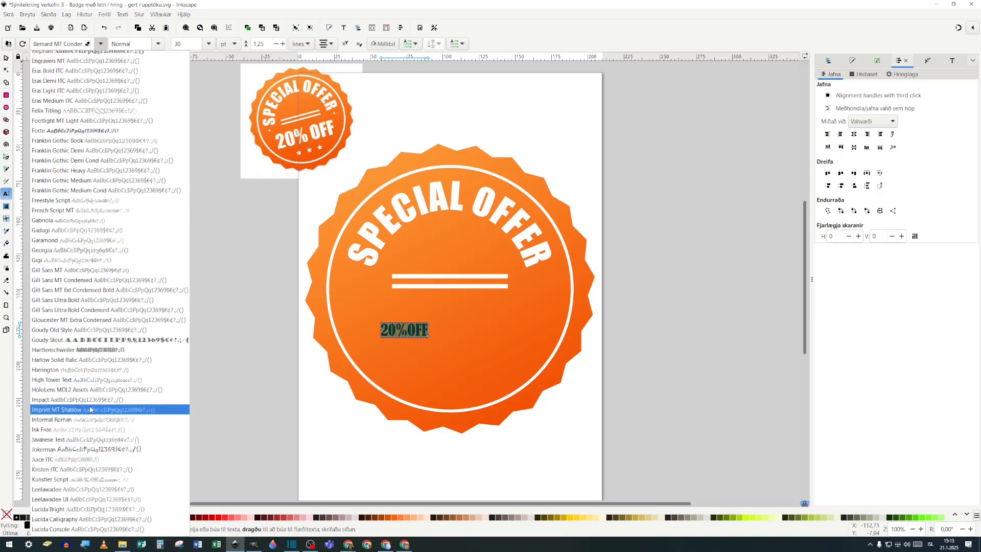
click(90, 400)
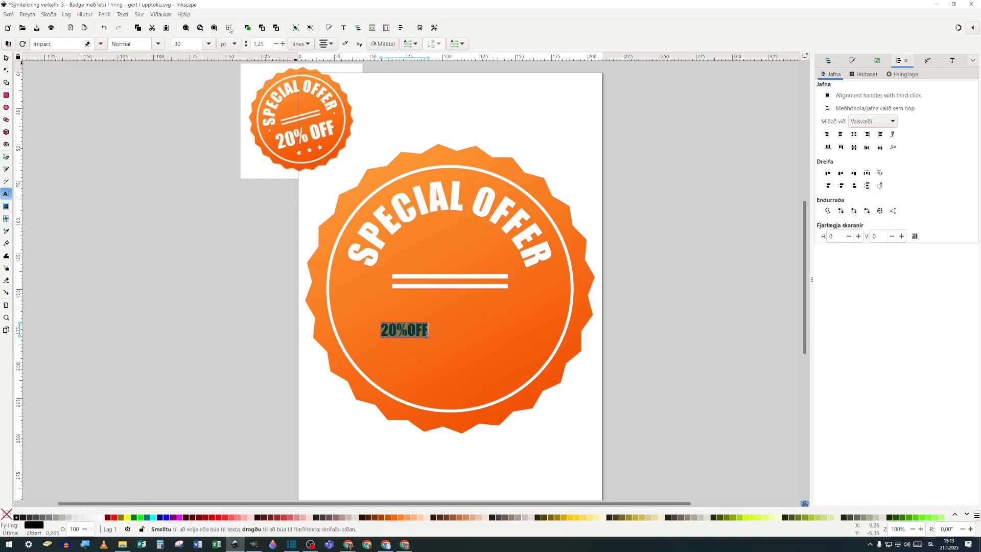
click(208, 45)
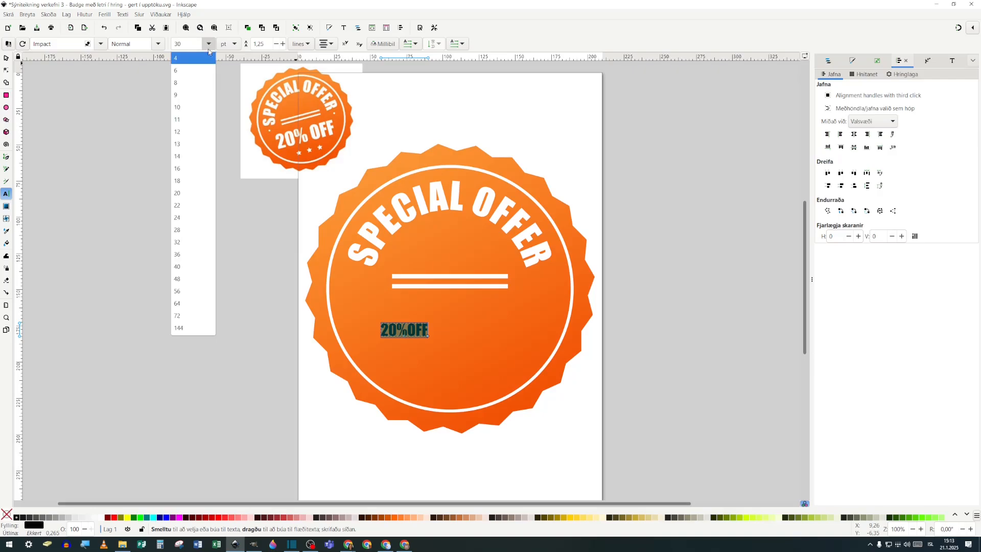
click(193, 317)
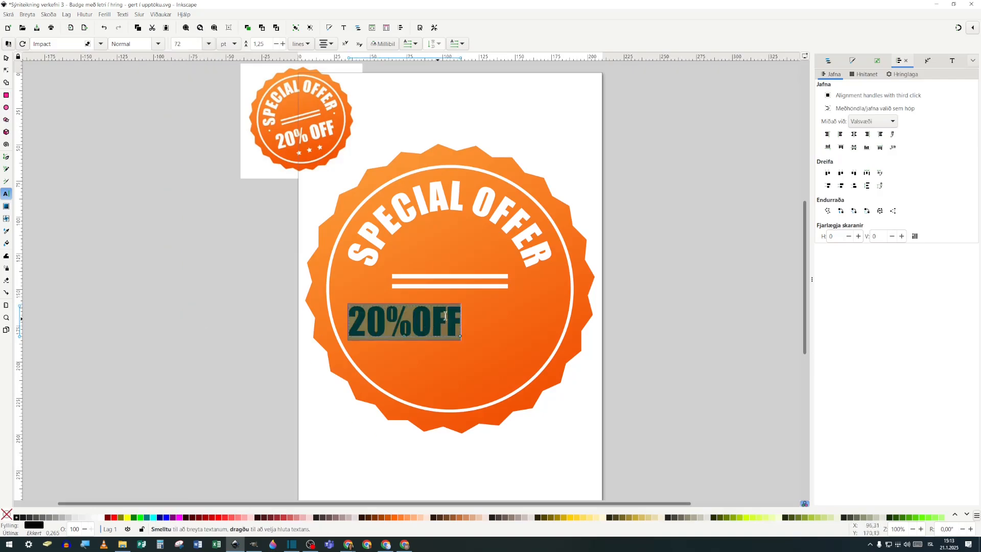
Step: Move the "20%OFF" text under the white bars and enlarge it proportionally to about 93 mm wide and 25 mm high
click(6, 58)
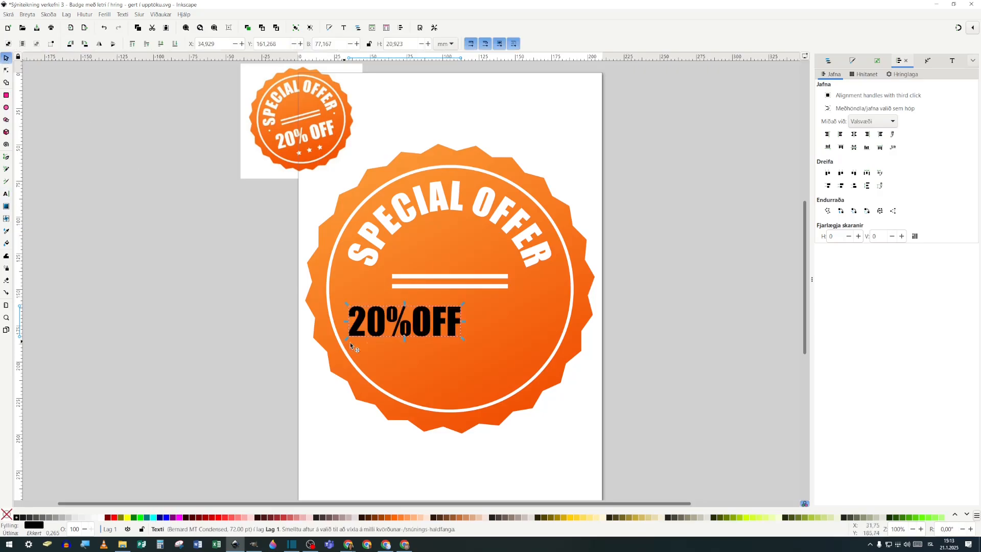
drag(409, 327, 454, 326)
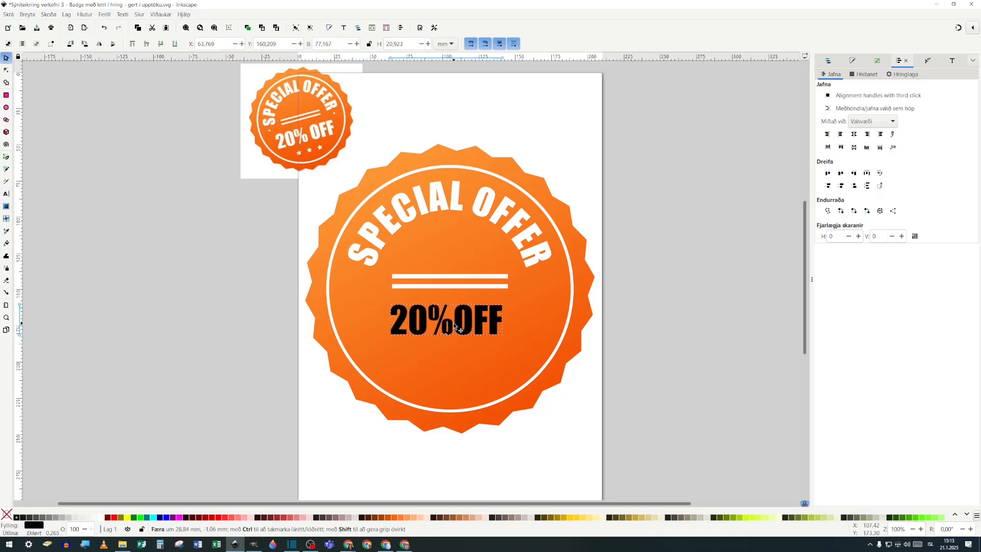
drag(454, 325, 452, 323)
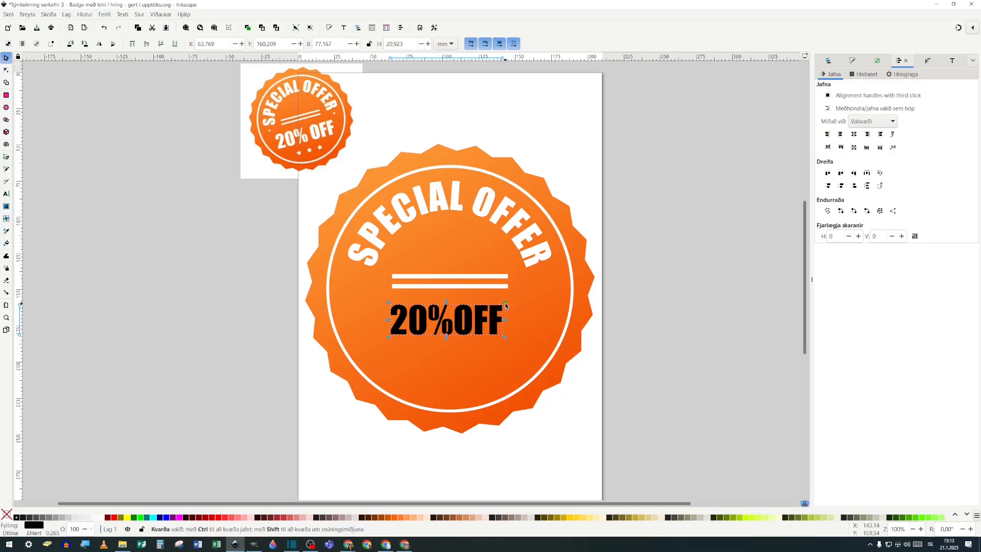
drag(505, 305, 516, 296)
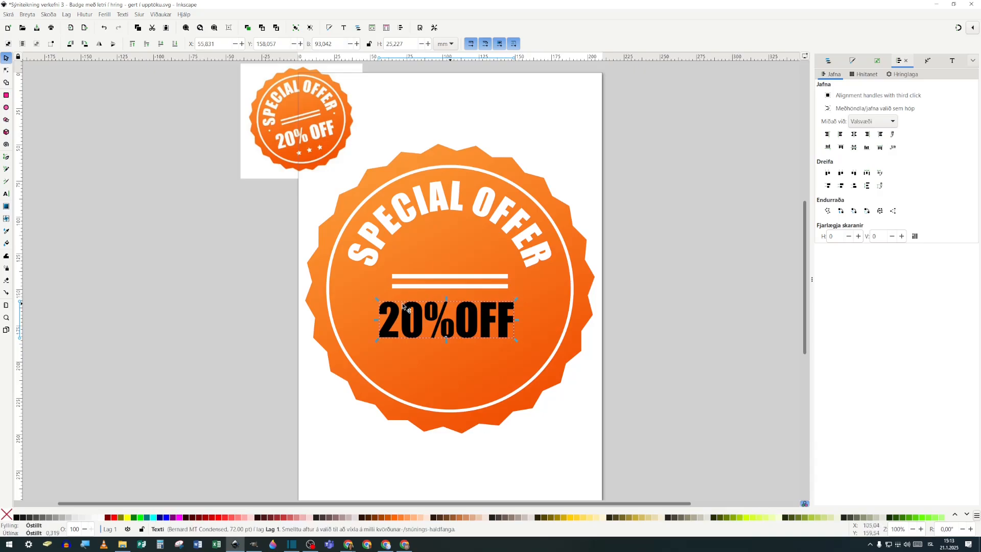
Step: Fill "20%OFF" with white and centre it horizontally with the rest of the badge, excluding the curved lettering, and deselect everything
click(101, 518)
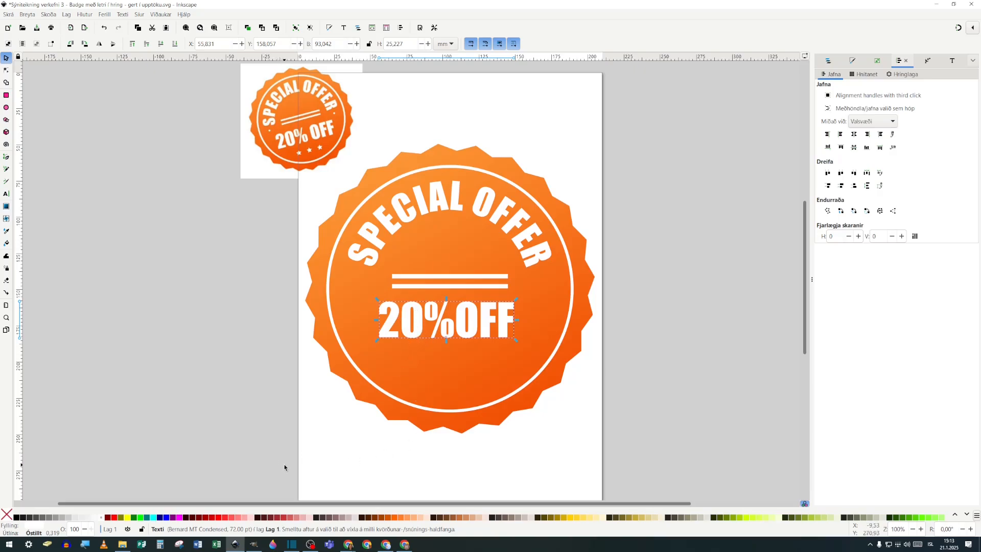
drag(285, 467, 646, 132)
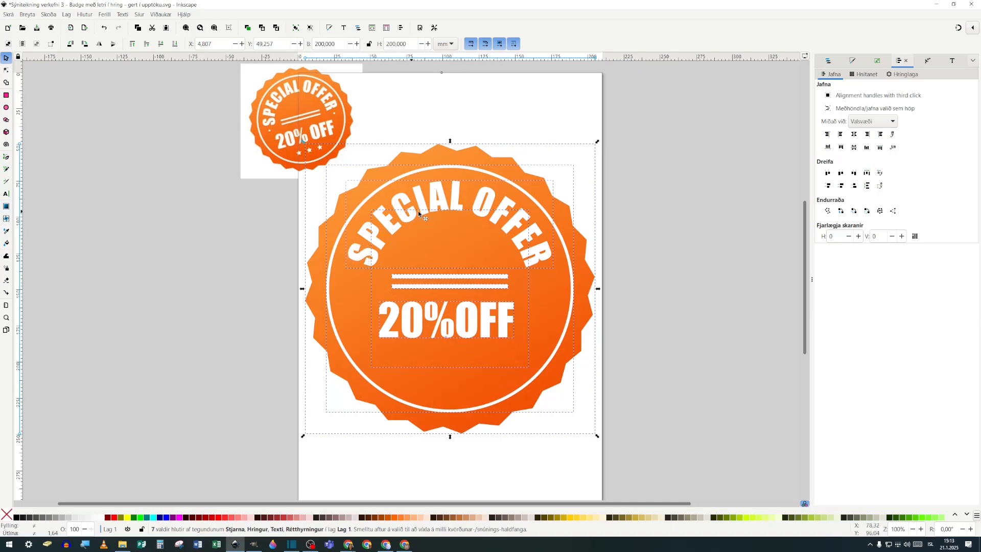
shift+click(360, 257)
click(855, 135)
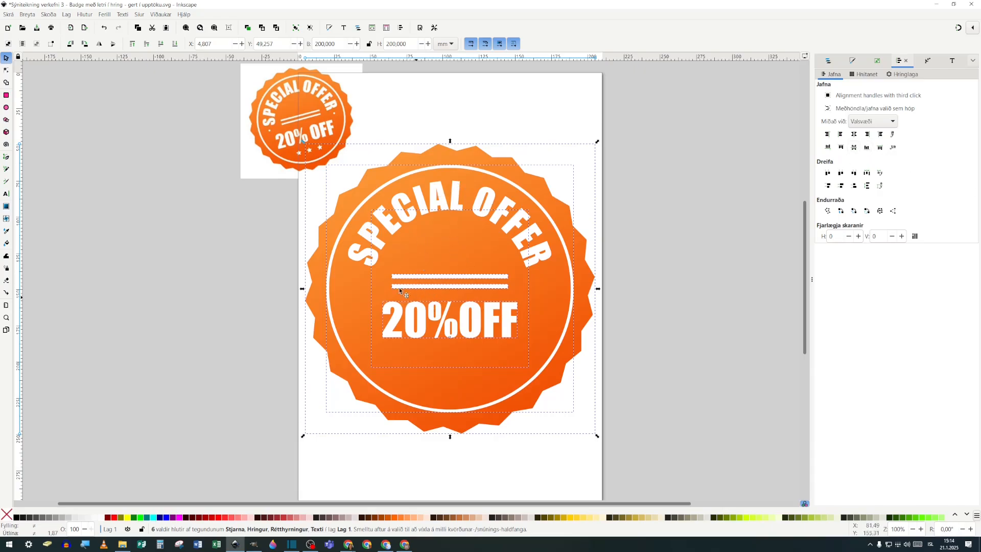
key(Escape)
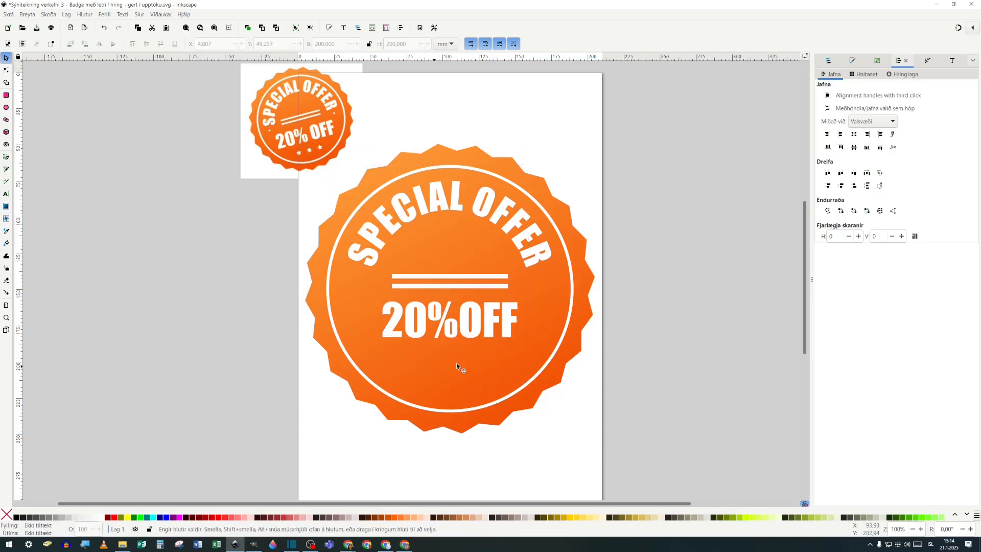
Step: Draw a white star about 32 mm wide below "20%OFF" and set its number of corners to 5
click(7, 120)
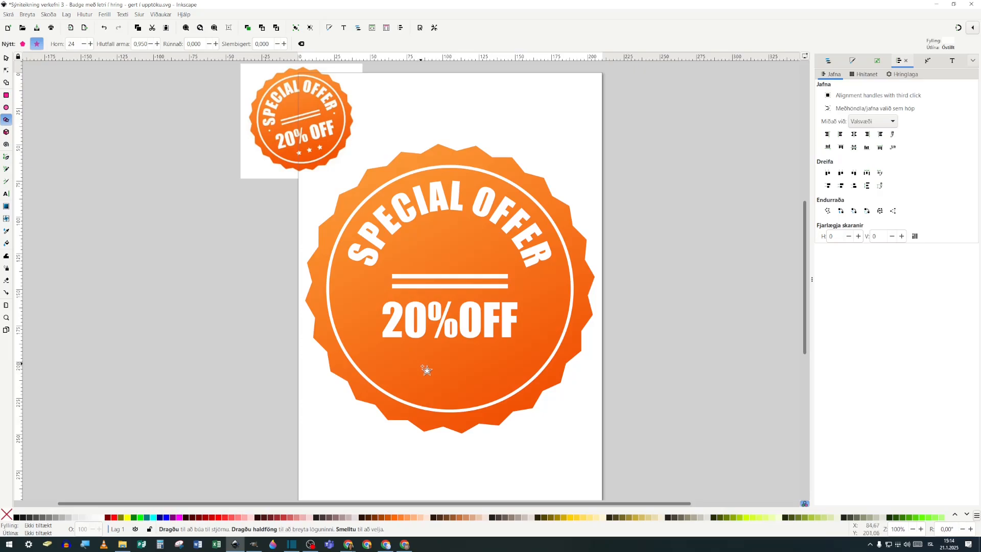
drag(422, 365, 434, 382)
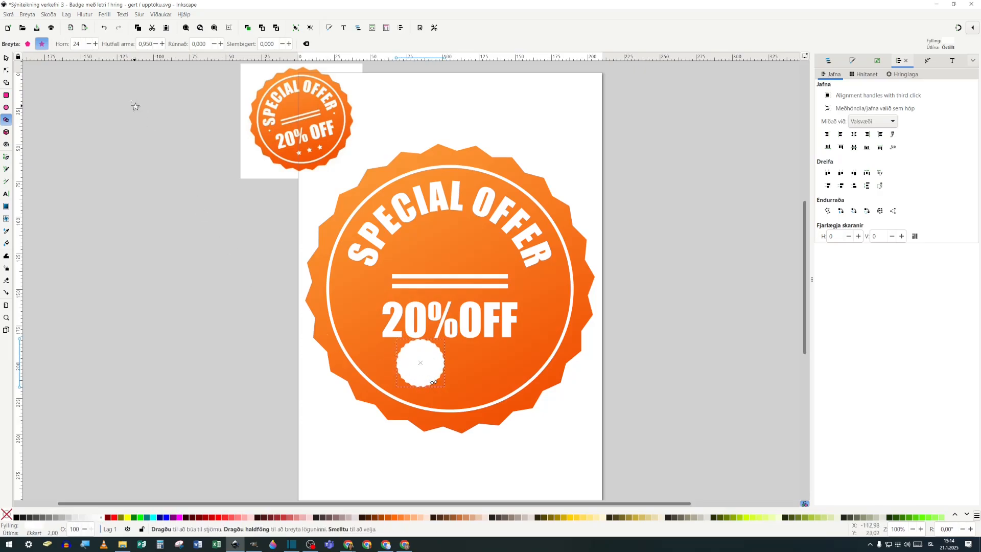
double_click(81, 44)
key(Return)
key(s)
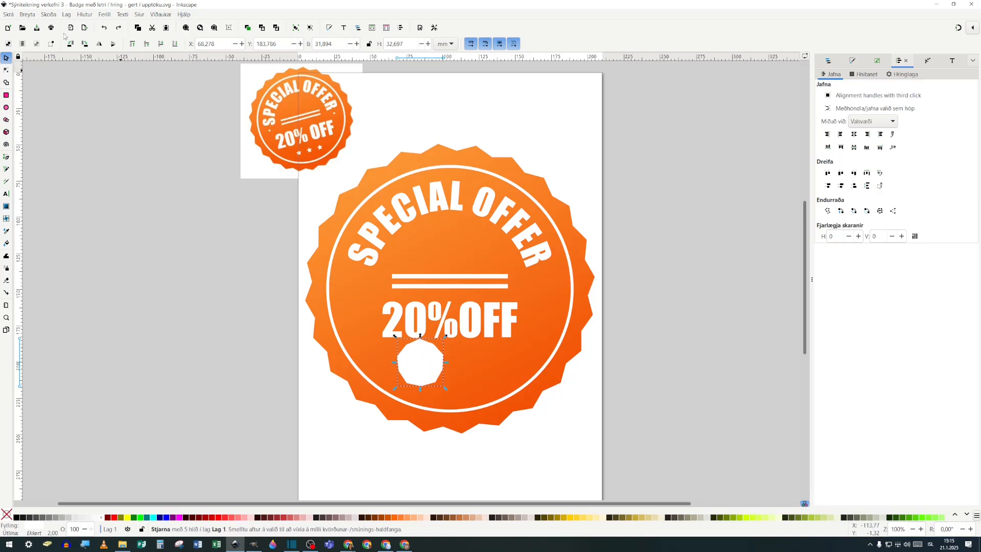
Step: Set the small white star's spoke ratio to 0.4
click(6, 121)
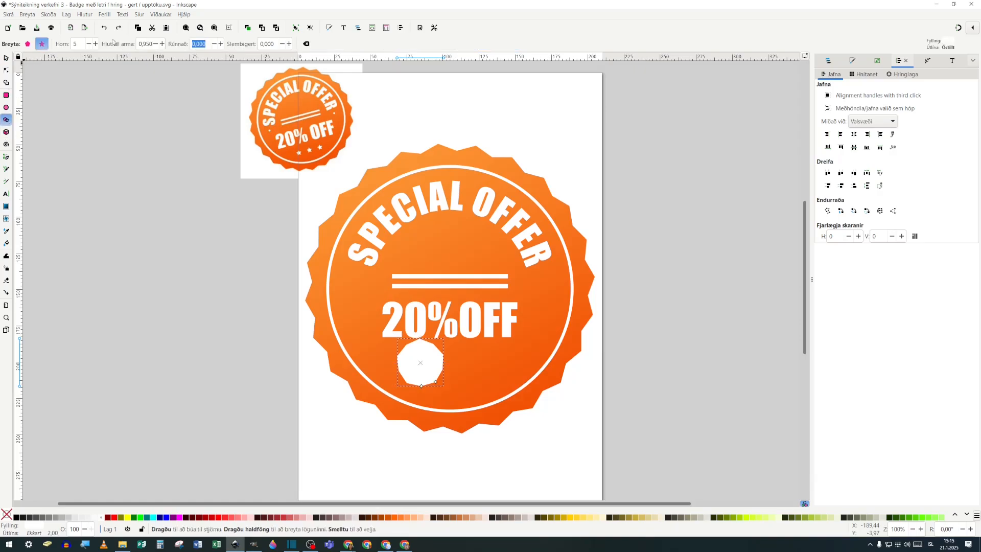
double_click(144, 43)
text(4)
key(Tab)
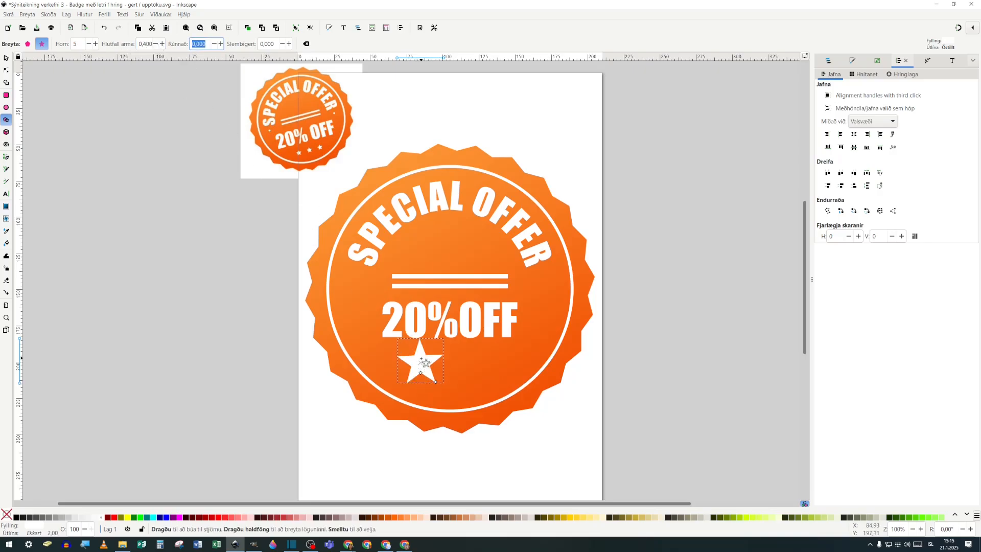
drag(421, 359, 424, 360)
key(ctrl+z)
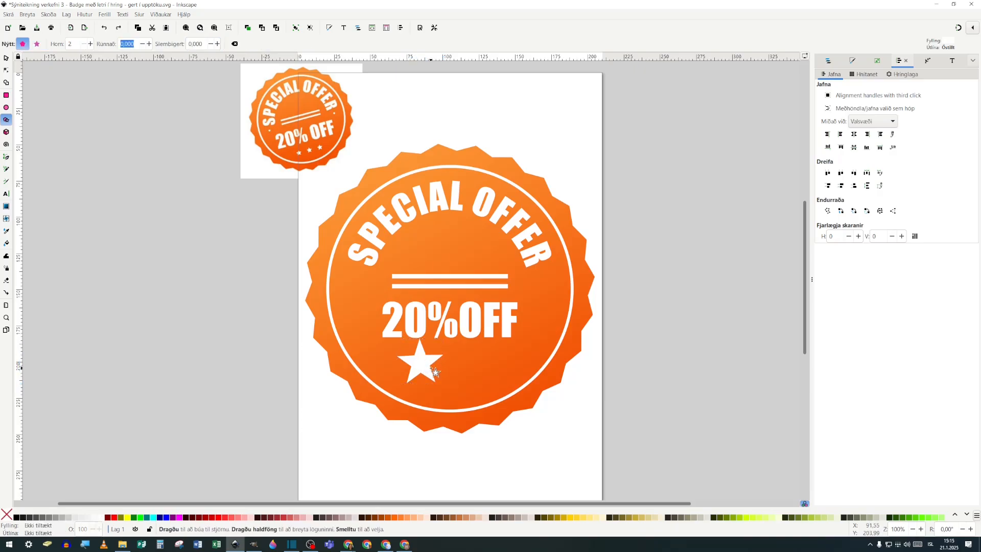
Step: Rotate the white star slightly clockwise so that it stands upright
click(6, 58)
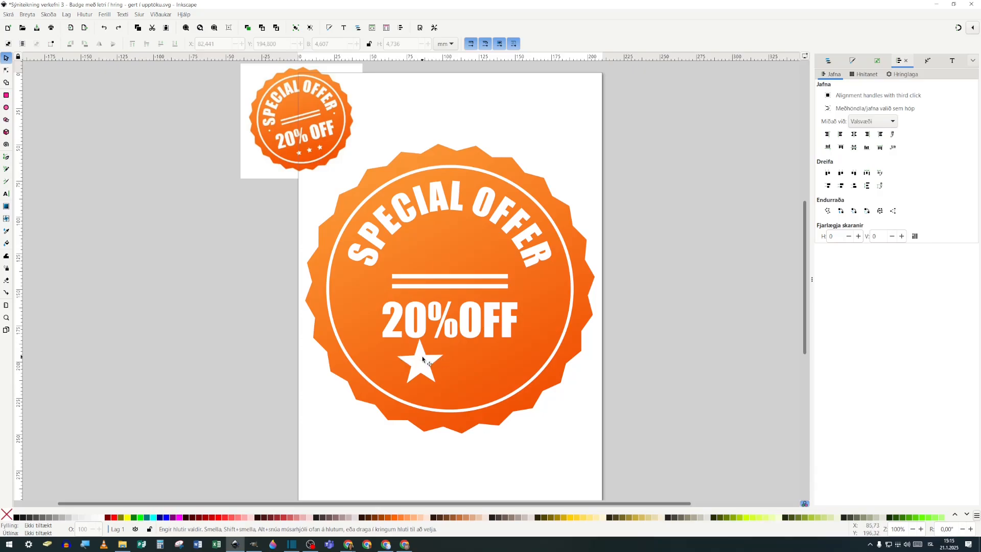
click(429, 364)
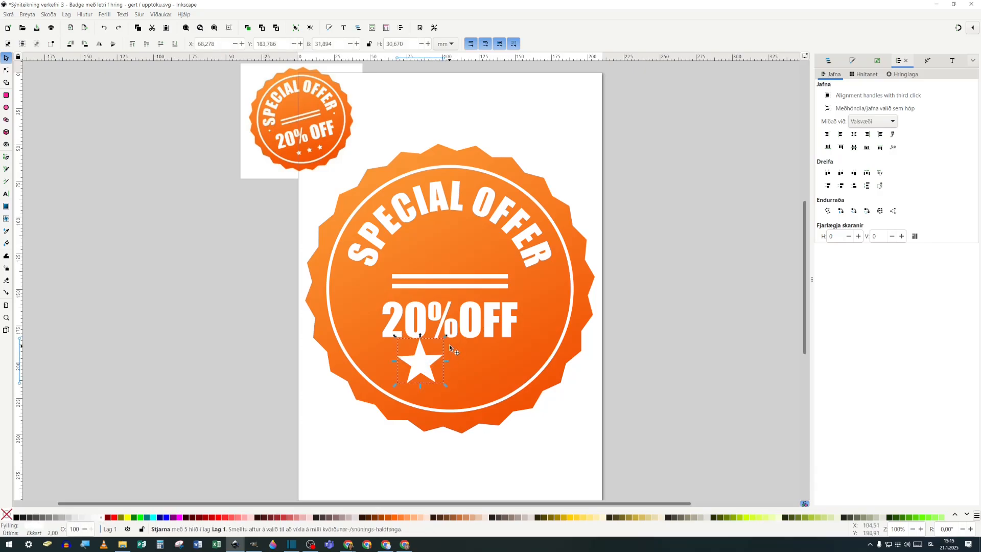
click(433, 350)
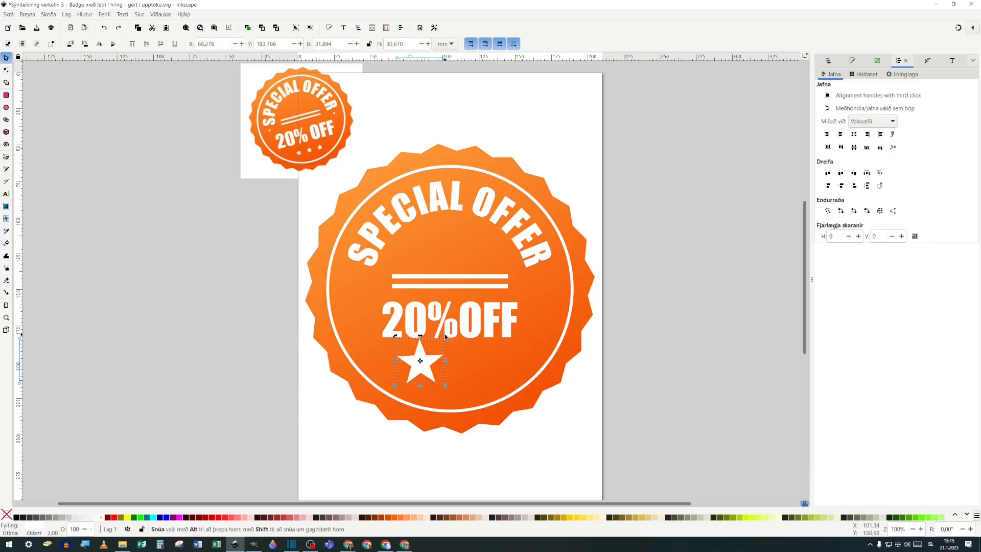
drag(446, 336, 446, 342)
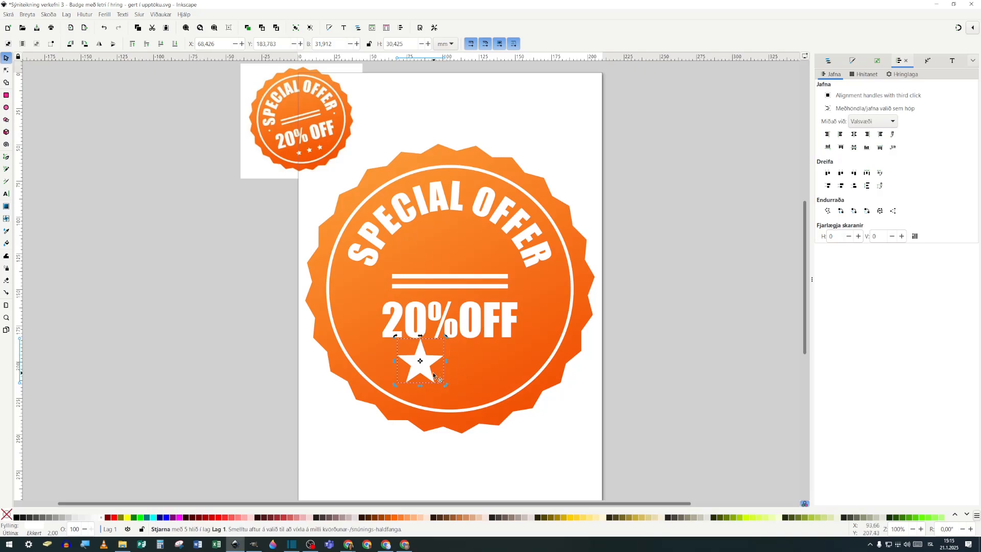
Step: Duplicate the white star twice, moving the copies horizontally to the right by about 36 mm and another 40 mm to form a row
key(ctrl)
key(ctrl+d)
drag(426, 372, 478, 374)
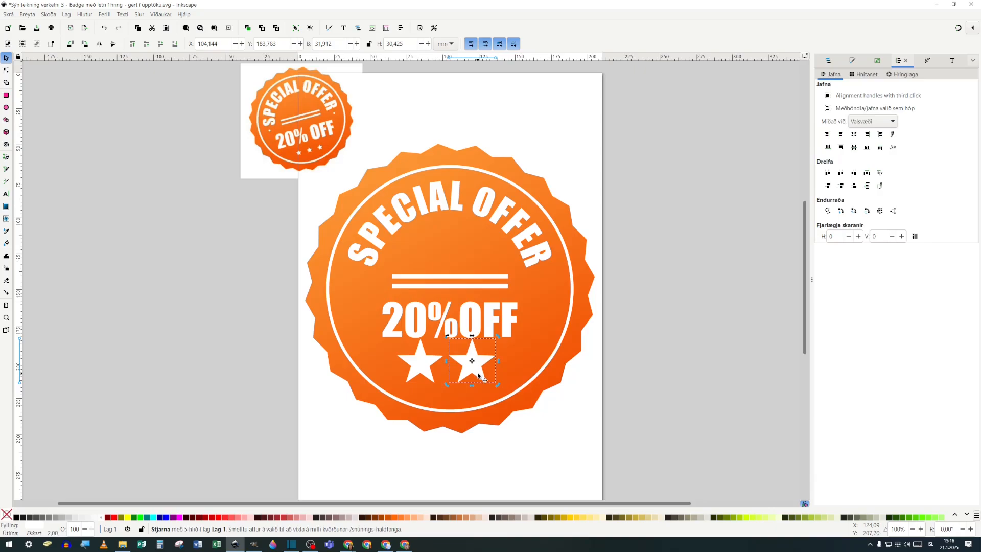
key(ctrl+d)
drag(478, 376, 538, 374)
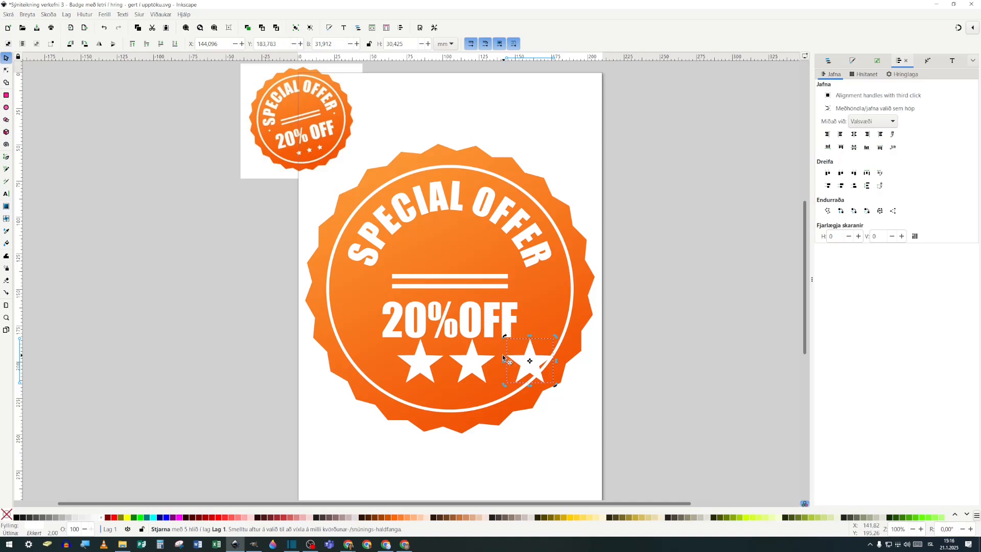
Step: Space the three white stars evenly along their row and group them
shift+click(463, 369)
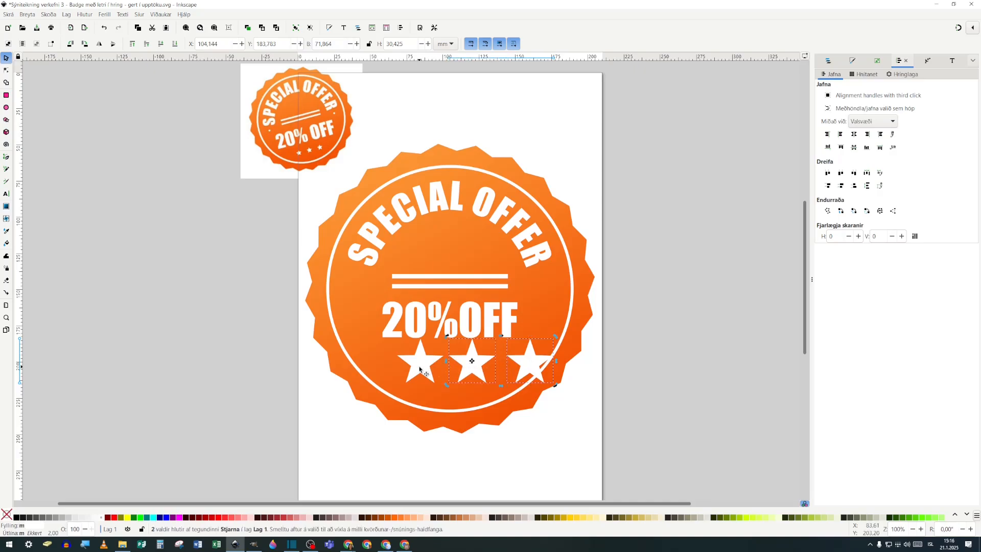
shift+click(419, 368)
click(867, 174)
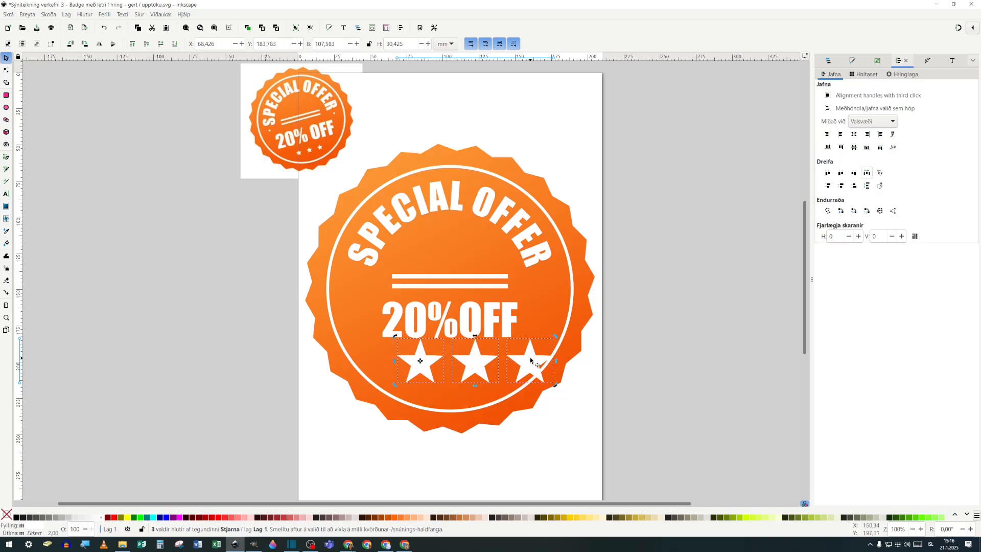
click(85, 16)
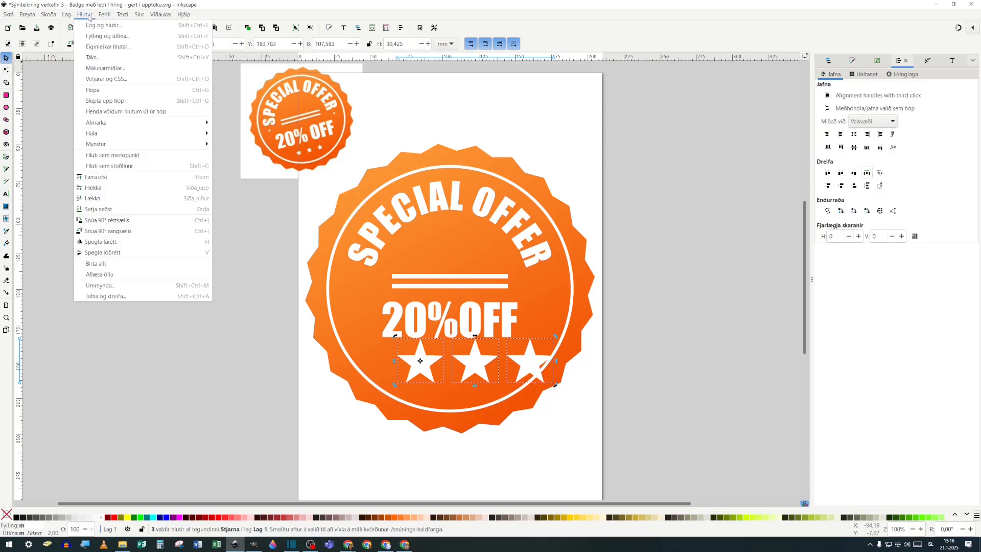
click(94, 91)
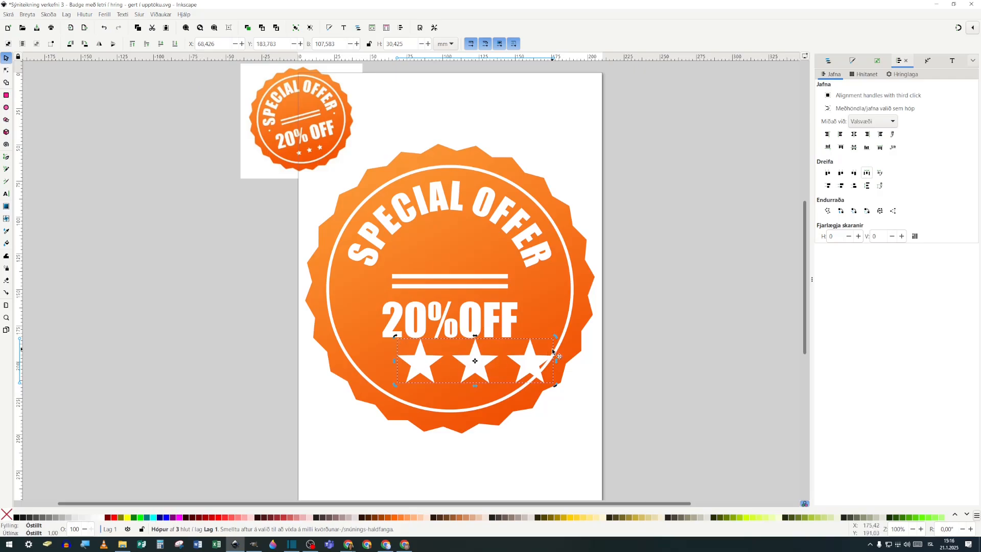
Step: Scale the star group proportionally to about 61 mm wide and move it centrally below "20%OFF"
click(530, 367)
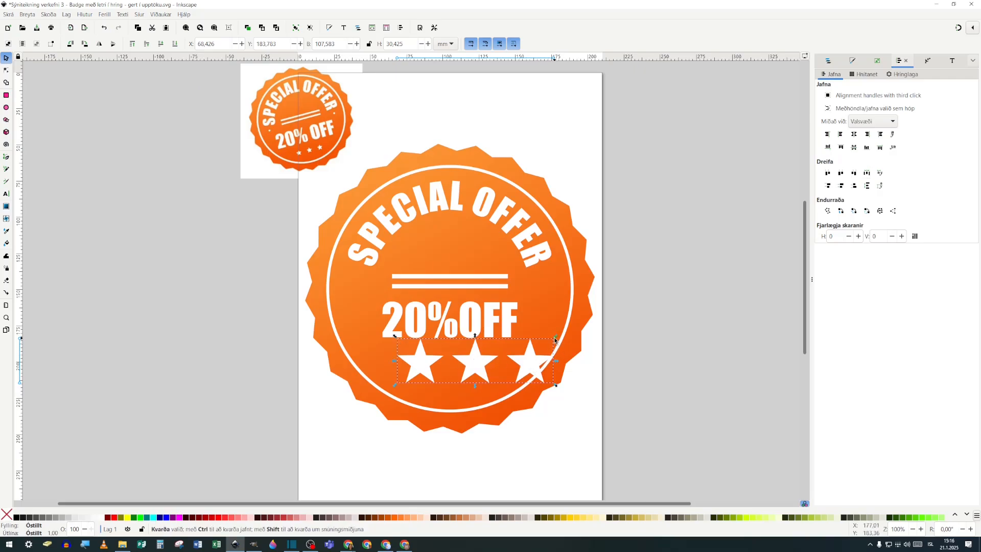
drag(555, 339, 531, 360)
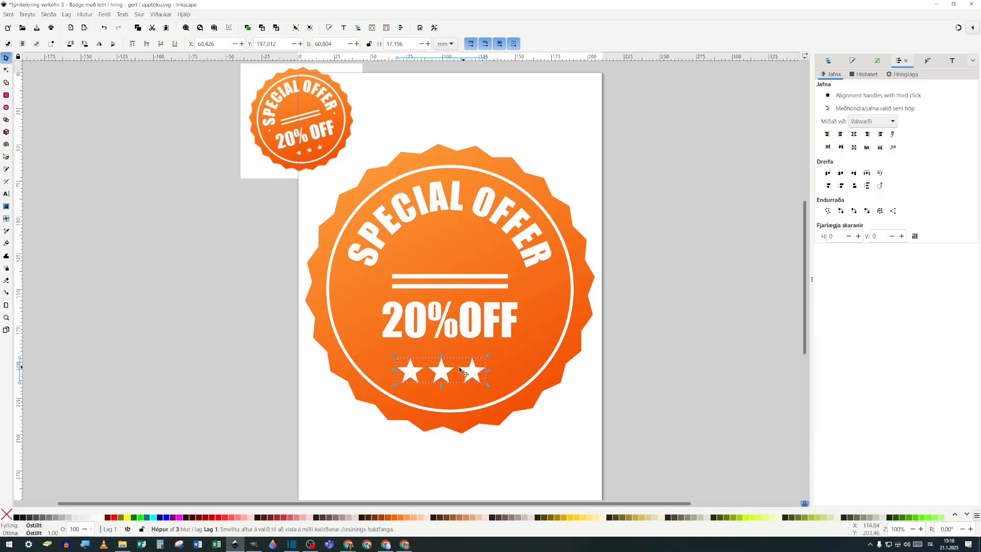
drag(472, 371, 483, 364)
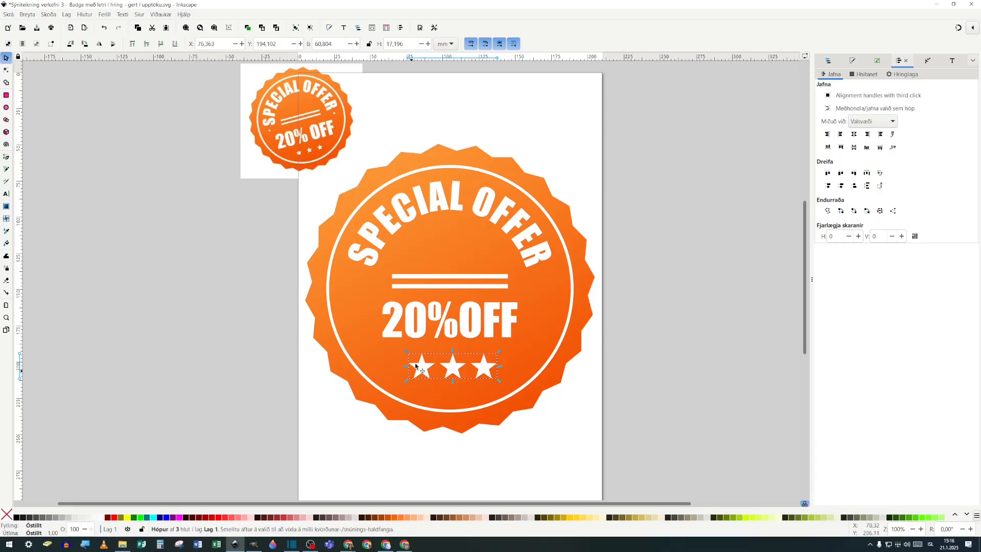
Step: Centre all badge parts except the curved "SPECIAL OFFER" lettering on a common vertical axis
drag(630, 140, 299, 476)
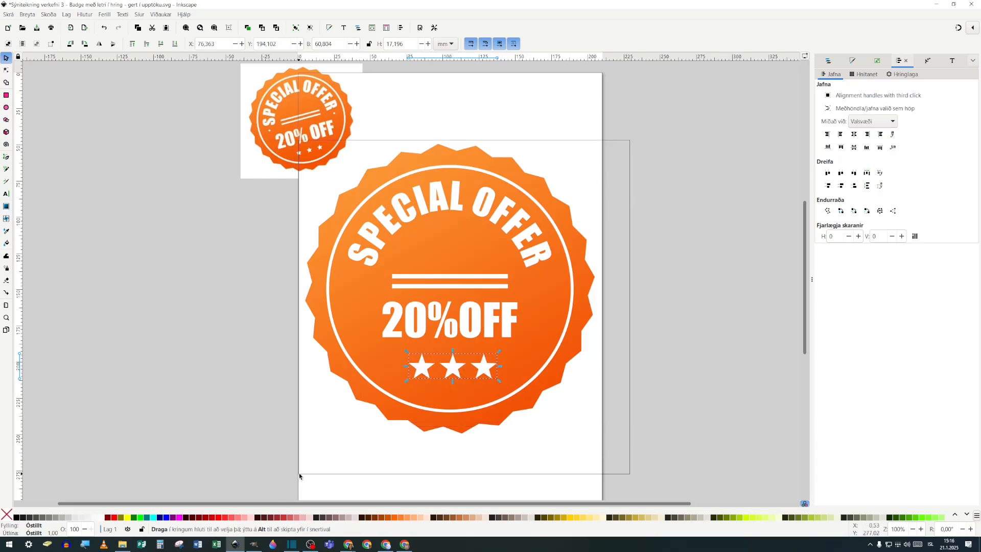
shift+click(359, 260)
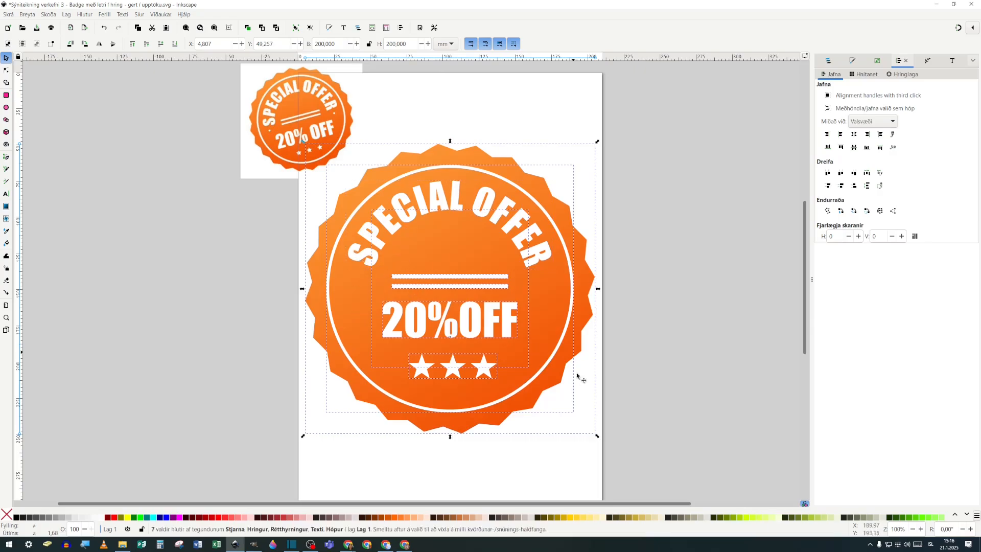
click(854, 133)
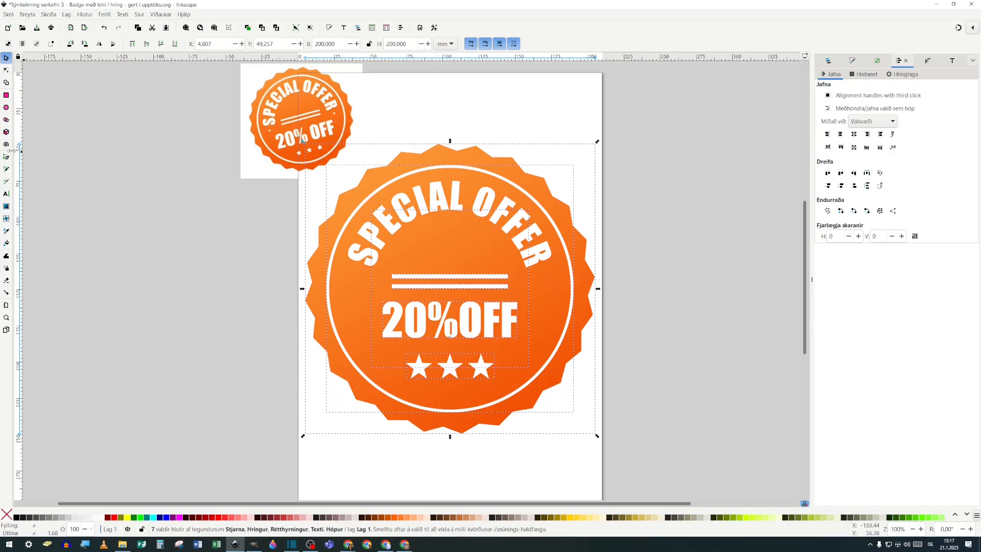
Step: Draw a white dot about 5.8 mm in diameter and place it just below the "S" of "SPECIAL"
click(6, 107)
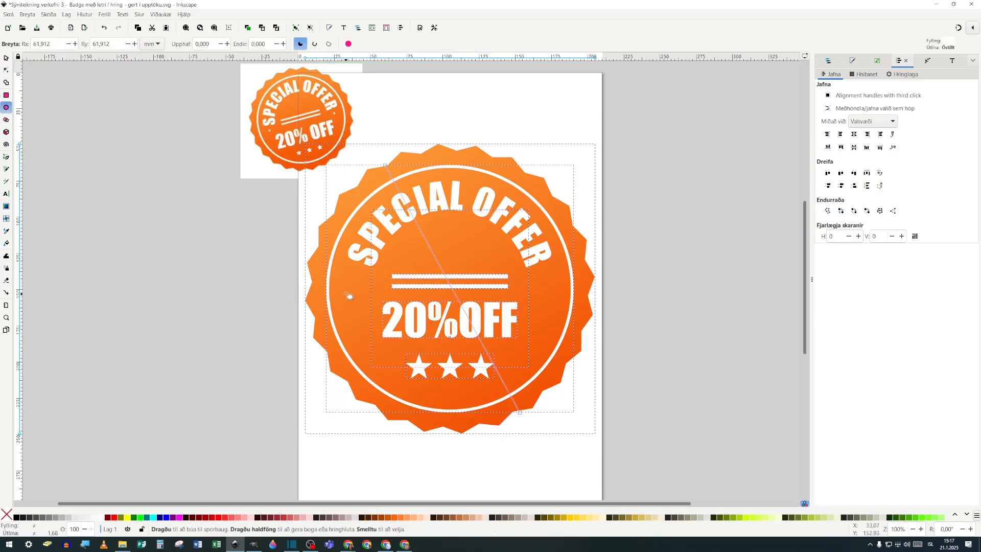
drag(339, 290, 345, 286)
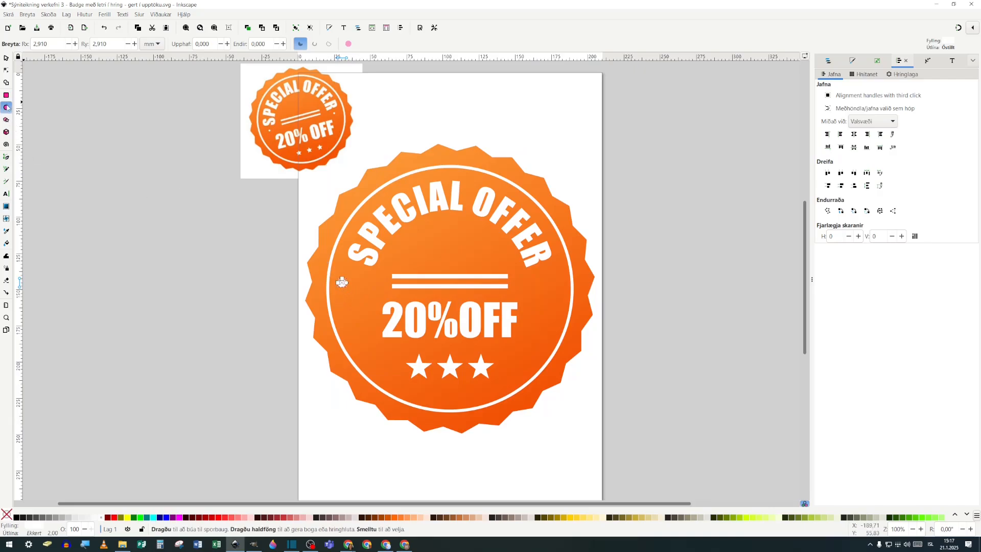
key(s)
drag(344, 282, 353, 281)
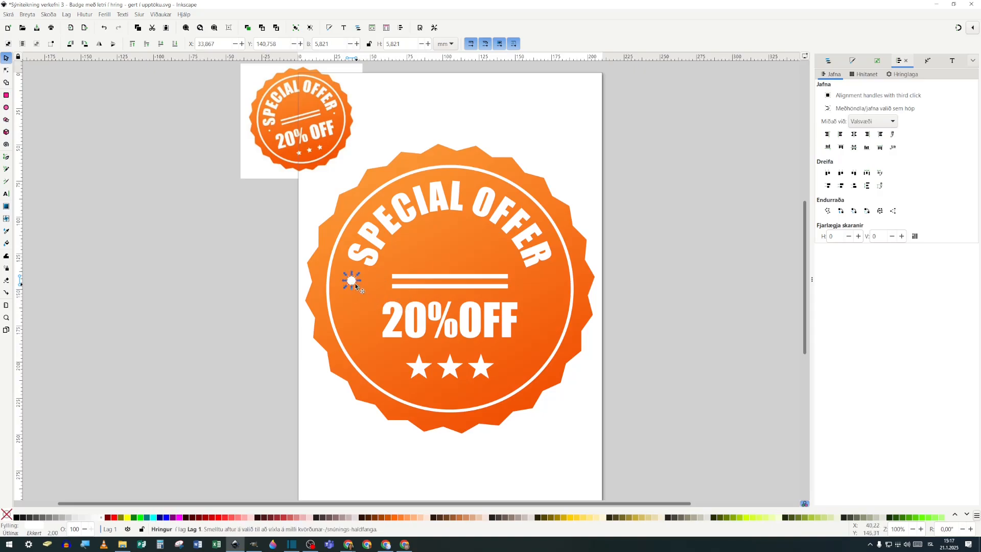
Step: Duplicate the white dot about 133 mm horizontally to below the "R" of "OFFER" and group the two dots
drag(352, 280, 546, 279)
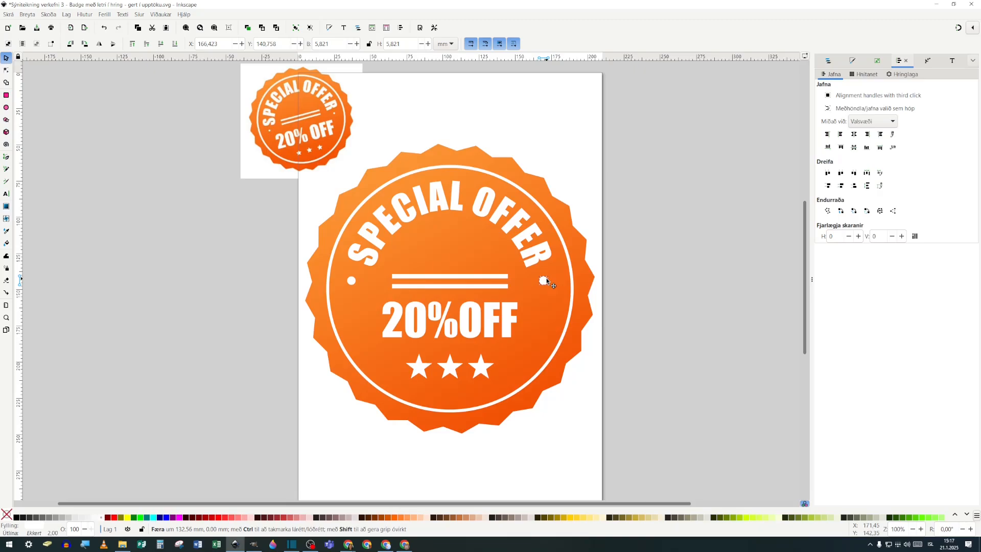
drag(546, 279, 546, 279)
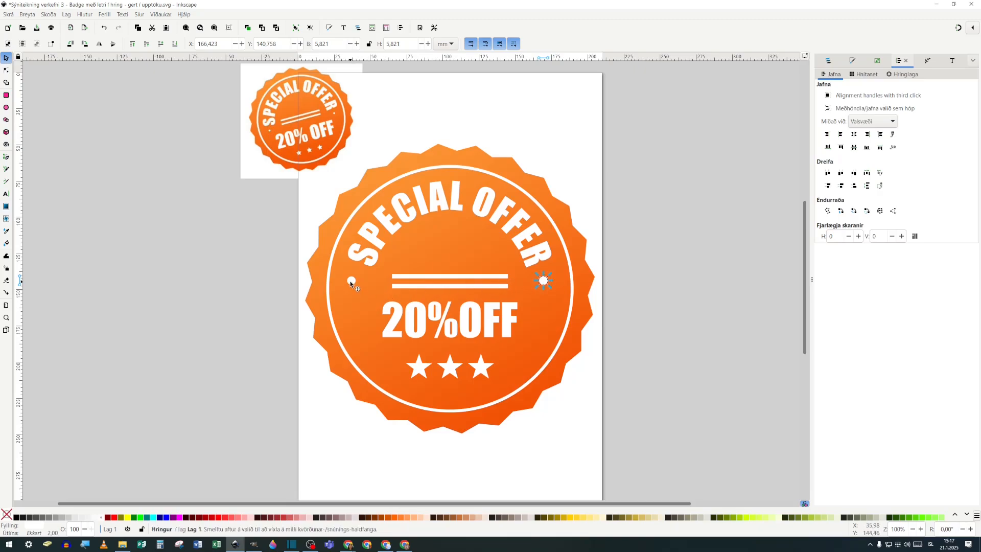
click(351, 282)
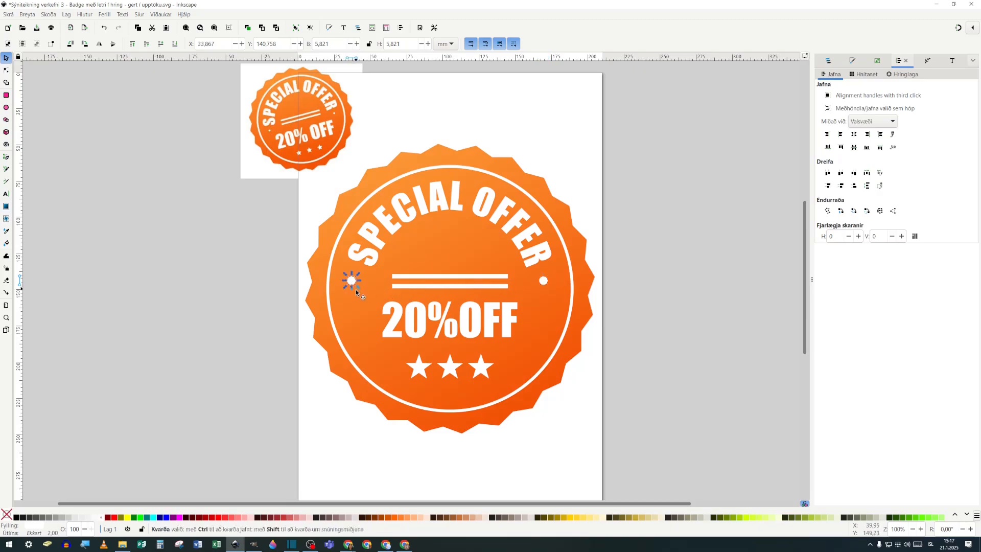
shift+click(545, 282)
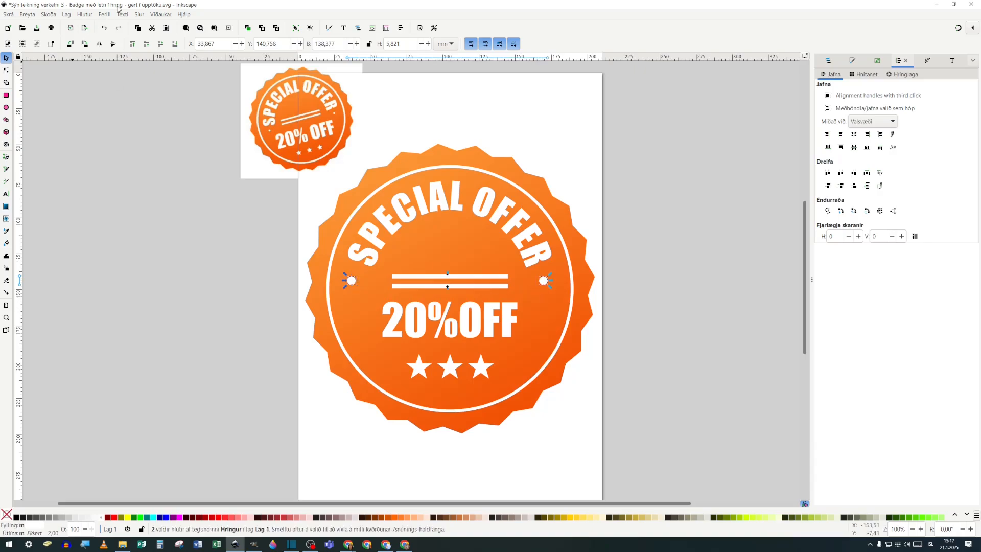
click(90, 15)
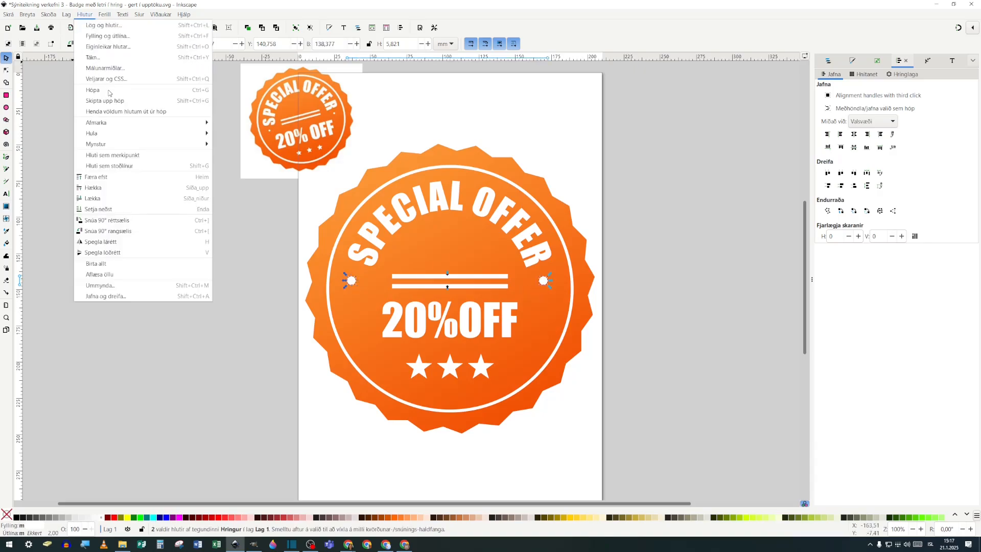
click(94, 90)
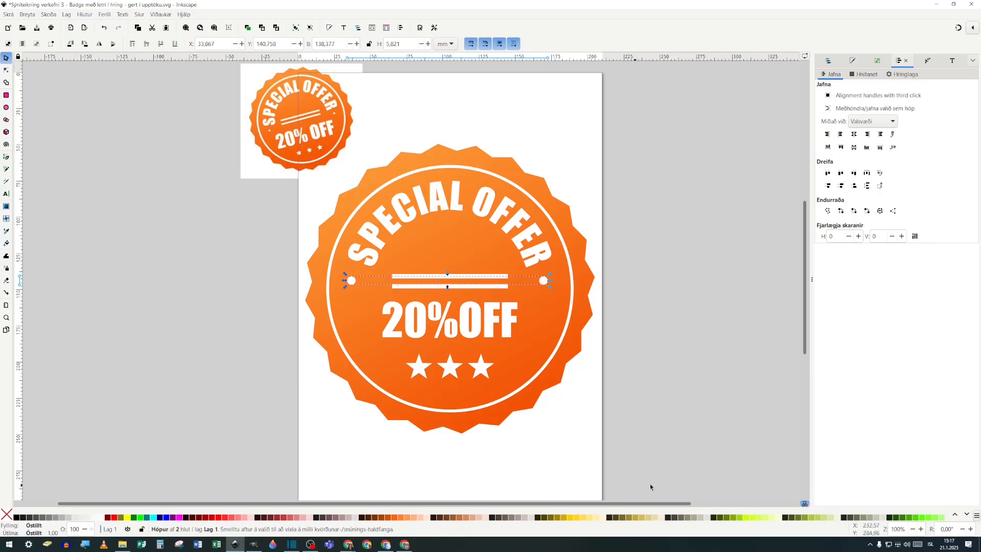
Step: Centre the dot pair horizontally with the other badge parts, leaving the curved lettering out of the alignment
drag(641, 468, 275, 136)
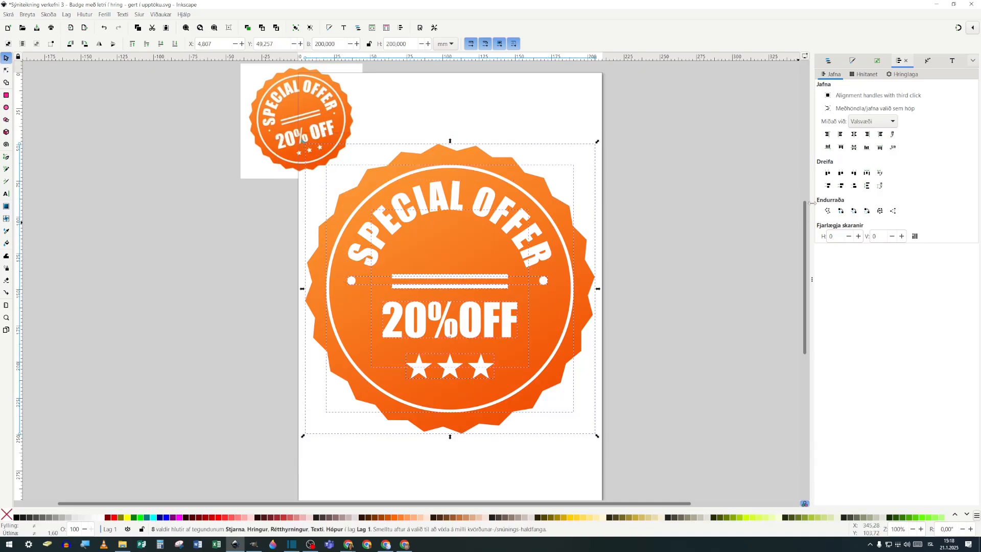
click(854, 134)
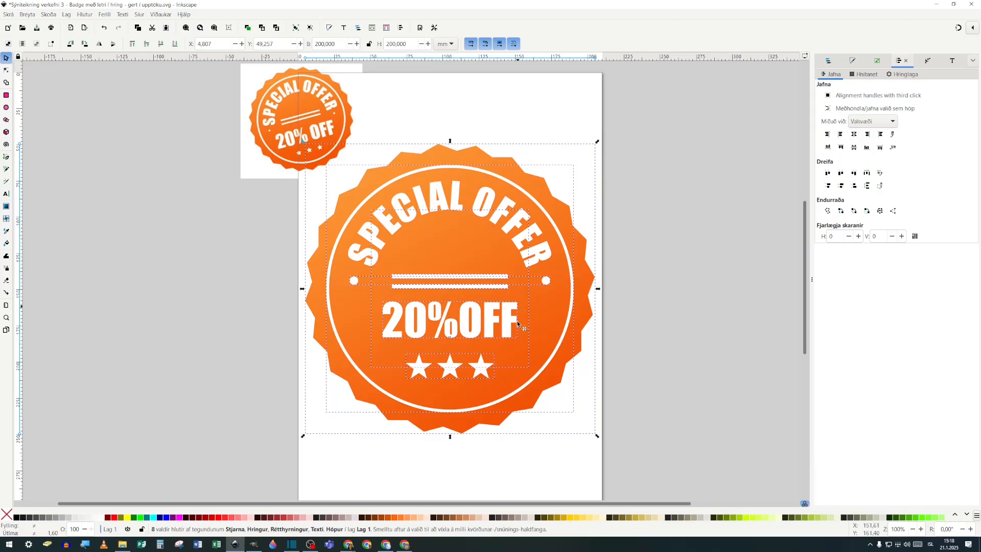
click(530, 461)
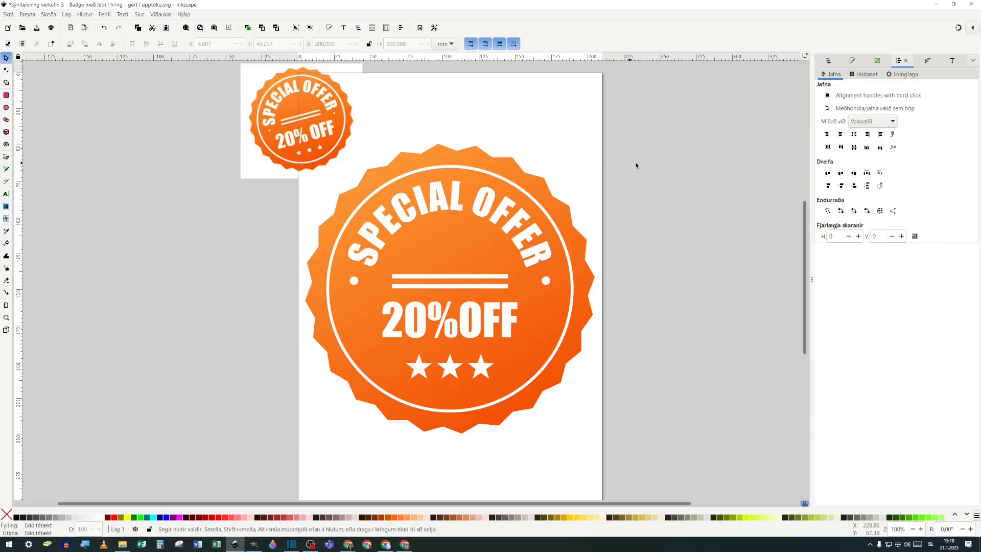
Step: Group all parts of the large badge and rotate the group about 16.5° counterclockwise
drag(628, 440, 283, 133)
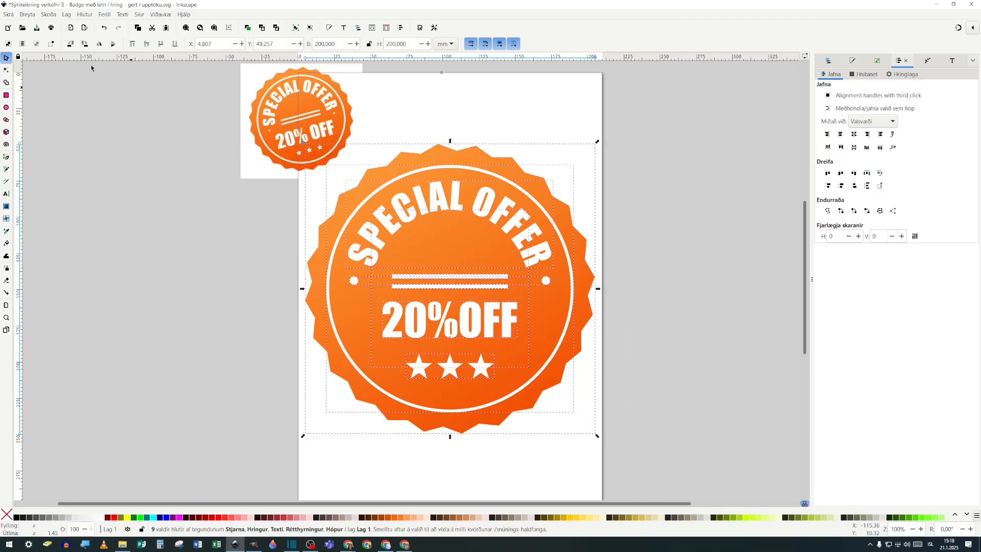
click(90, 18)
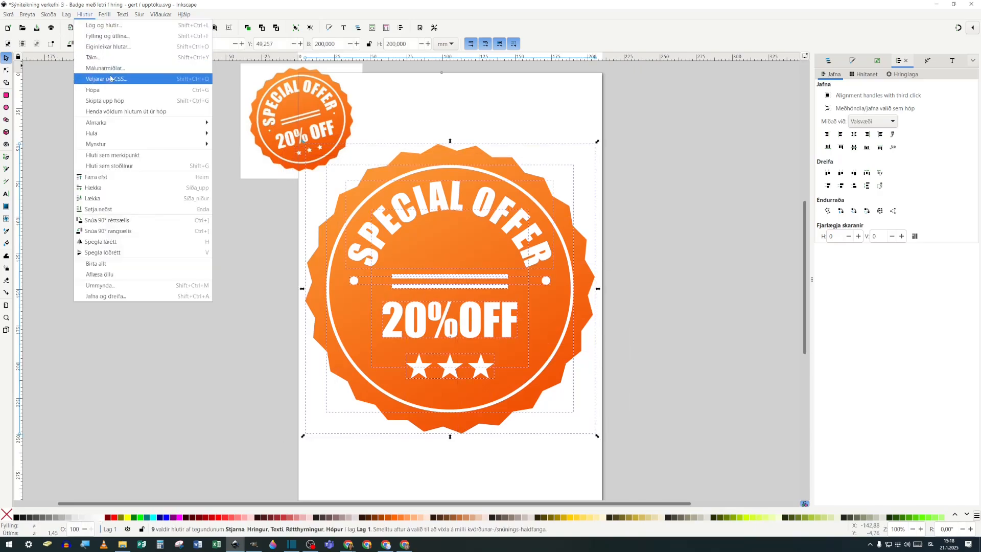
click(117, 93)
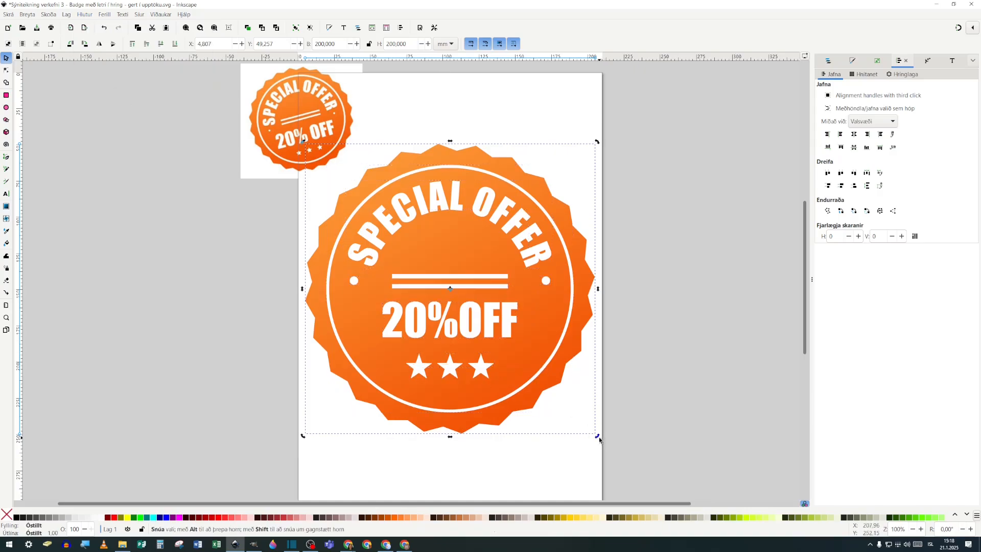
drag(598, 437, 622, 386)
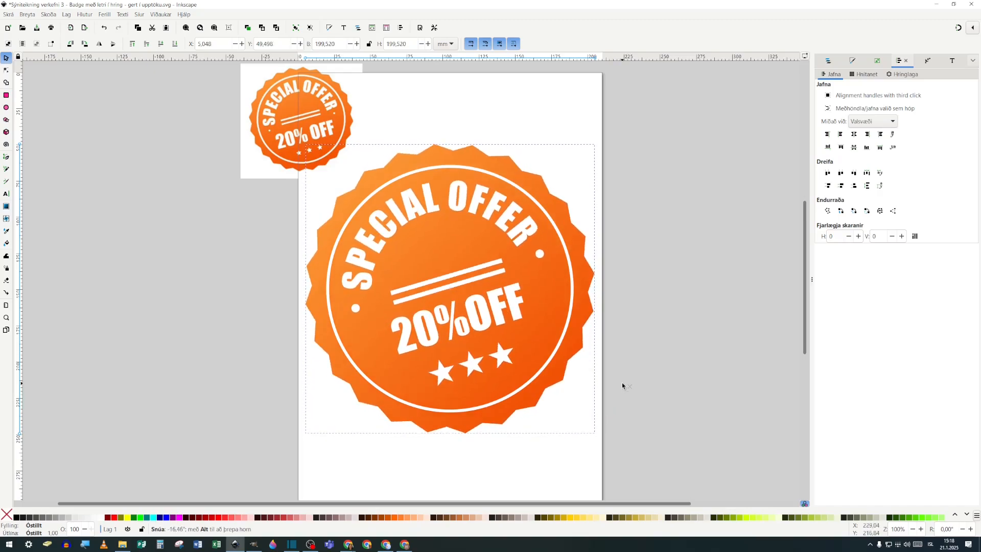
drag(622, 383, 622, 383)
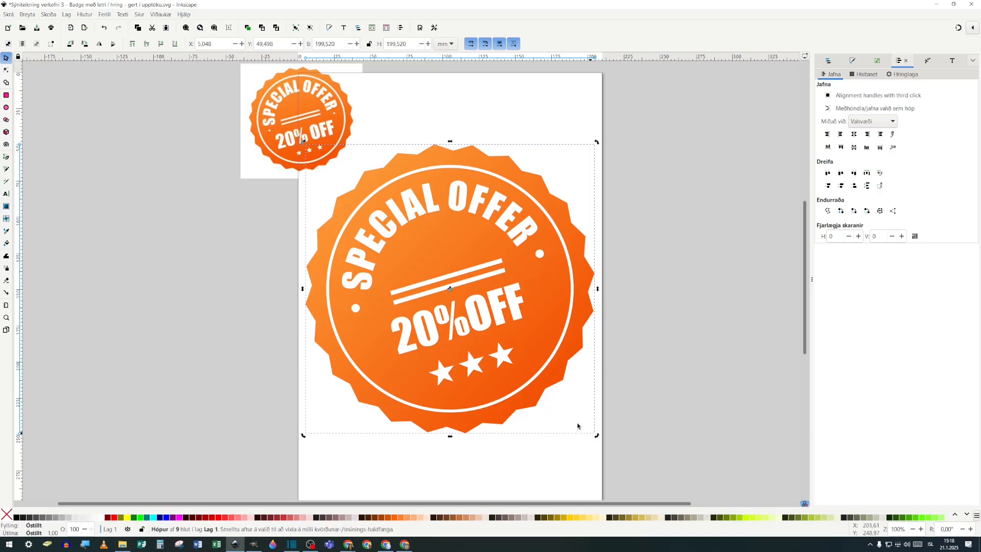
Step: Scale the badge group proportionally about its centre to about 79 mm wide
click(538, 377)
drag(601, 437, 511, 349)
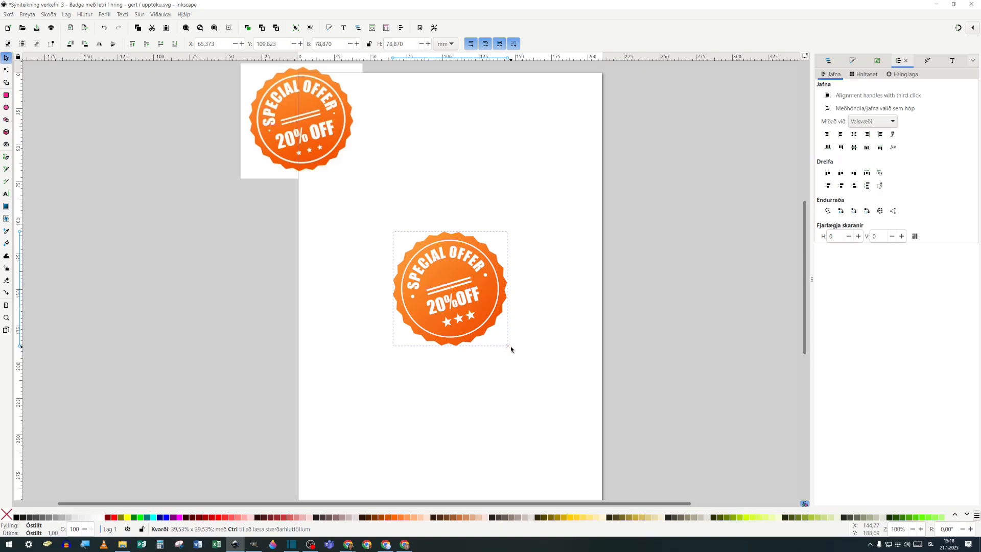
drag(510, 349, 511, 349)
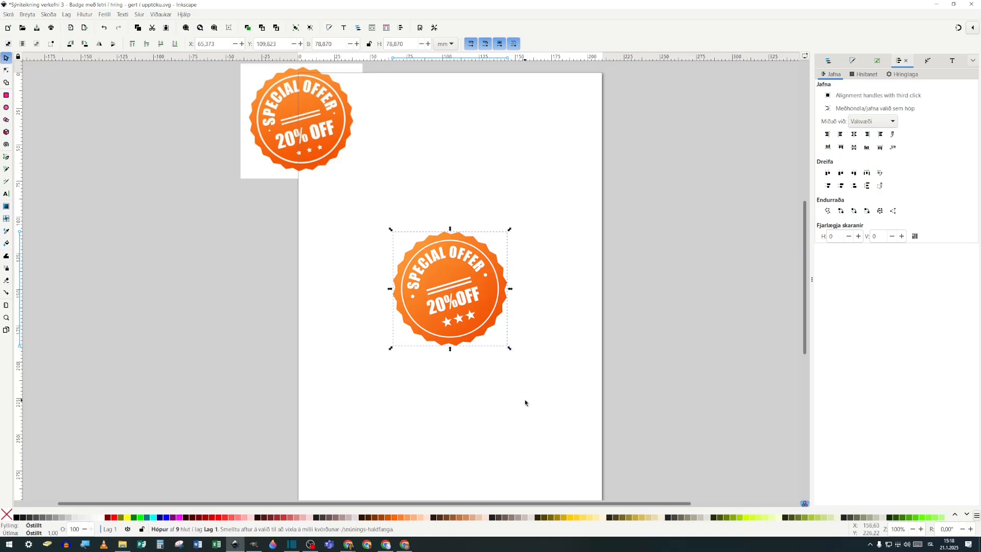